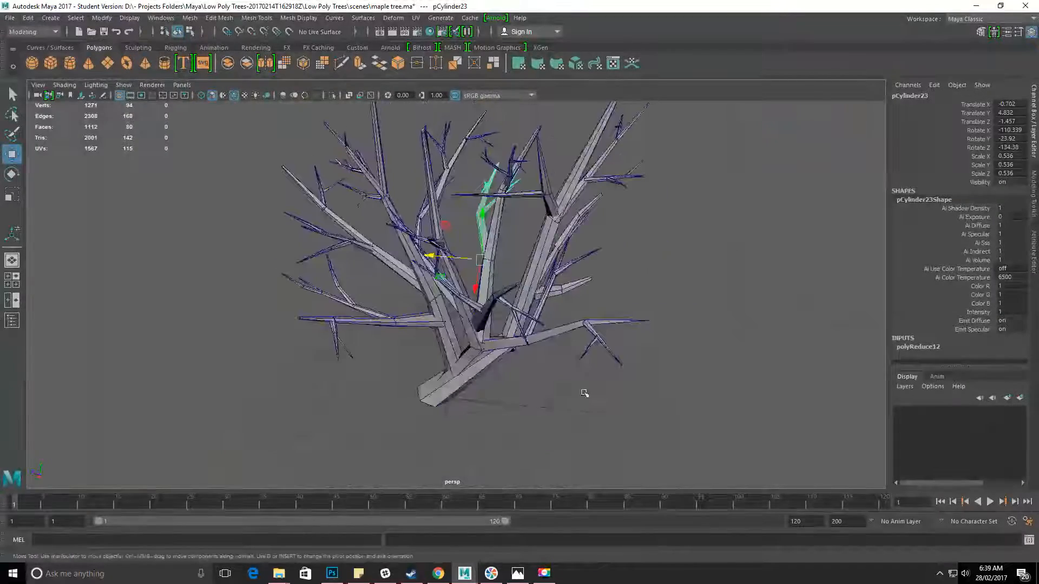
# View the maple branch picture in Photos, close it, and inspect the bare tree in Maya, leaving nothing selected.
pyautogui.keyDown('alt'); pyautogui.moveTo(615, 364); pyautogui.dragTo(455, 411); pyautogui.keyUp('alt')
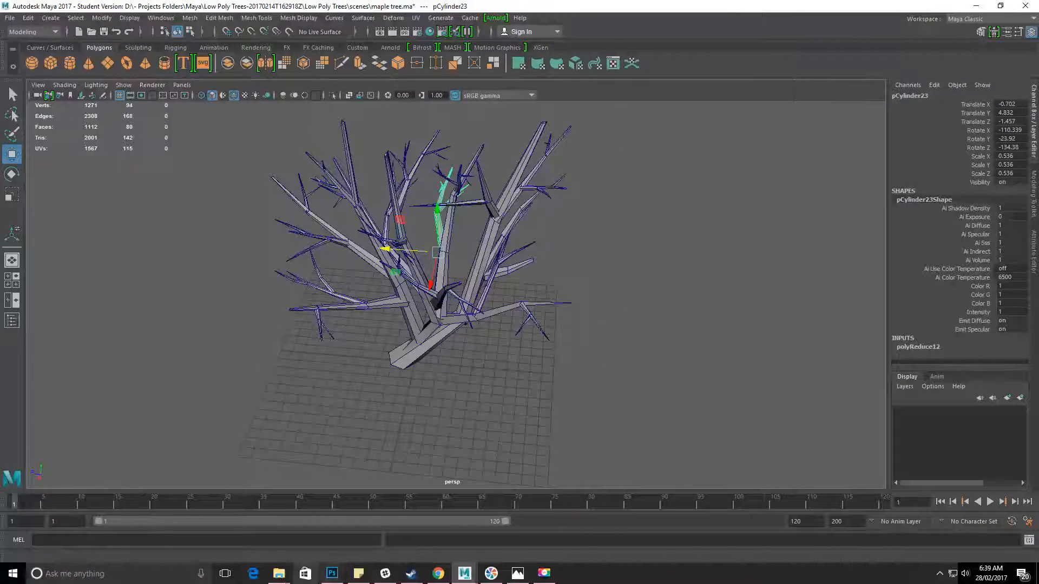
pyautogui.click(515, 577)
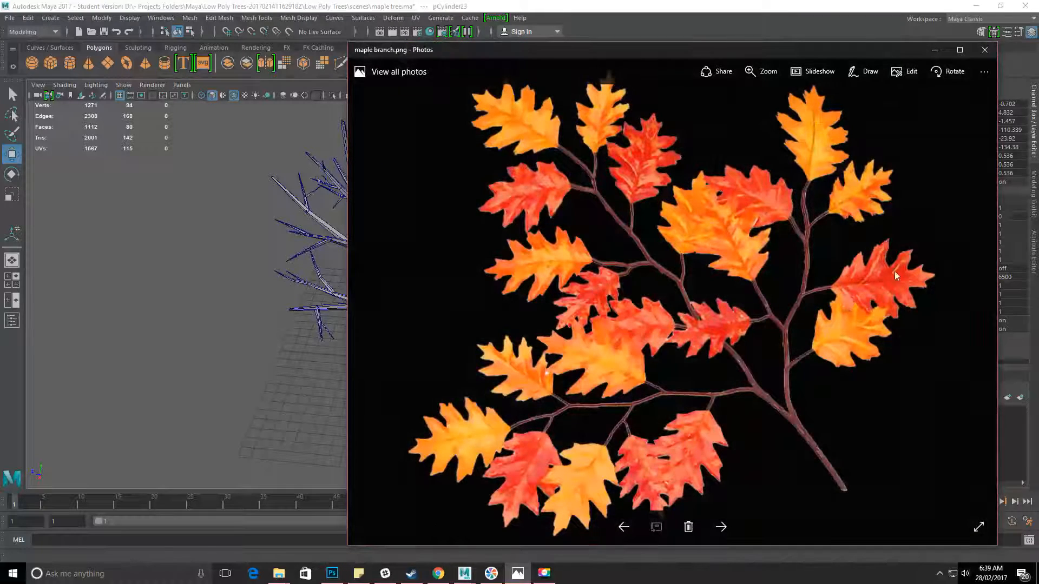
pyautogui.click(985, 49)
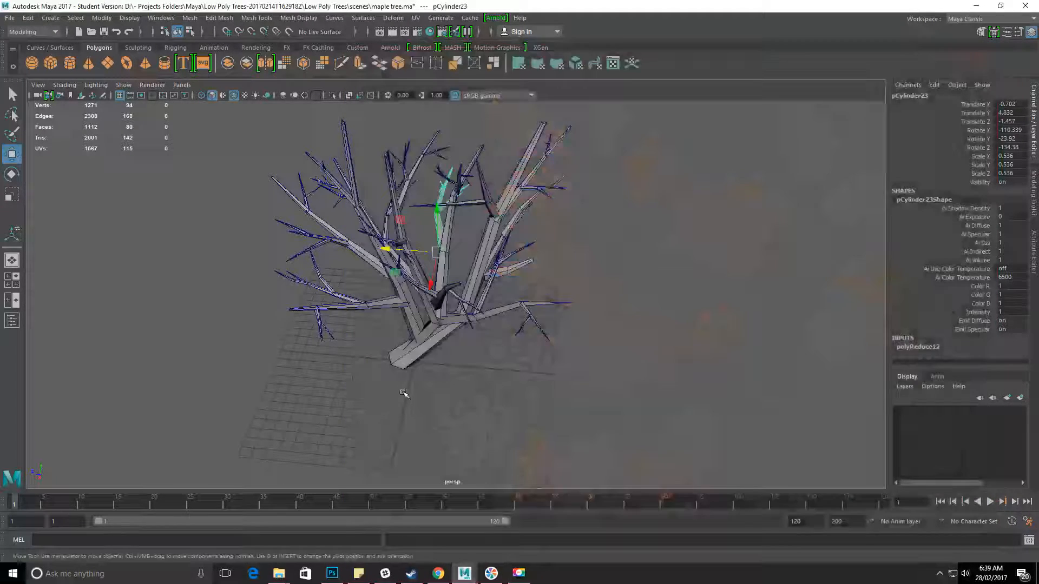
pyautogui.keyDown('alt'); pyautogui.moveTo(402, 390); pyautogui.dragTo(431, 358); pyautogui.keyUp('alt')
pyautogui.keyDown('alt'); pyautogui.moveTo(530, 363); pyautogui.dragTo(484, 332, button='middle'); pyautogui.keyUp('alt')
pyautogui.keyDown('alt'); pyautogui.moveTo(484, 332); pyautogui.dragTo(495, 373); pyautogui.keyUp('alt')
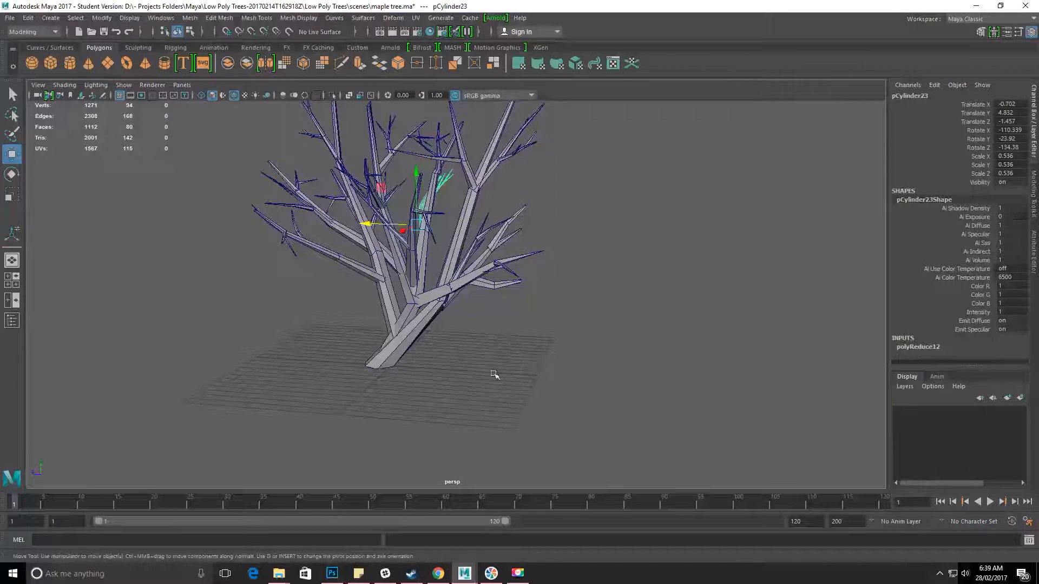
pyautogui.keyDown('alt'); pyautogui.moveTo(566, 327); pyautogui.dragTo(573, 343); pyautogui.keyUp('alt')
pyautogui.click(480, 417)
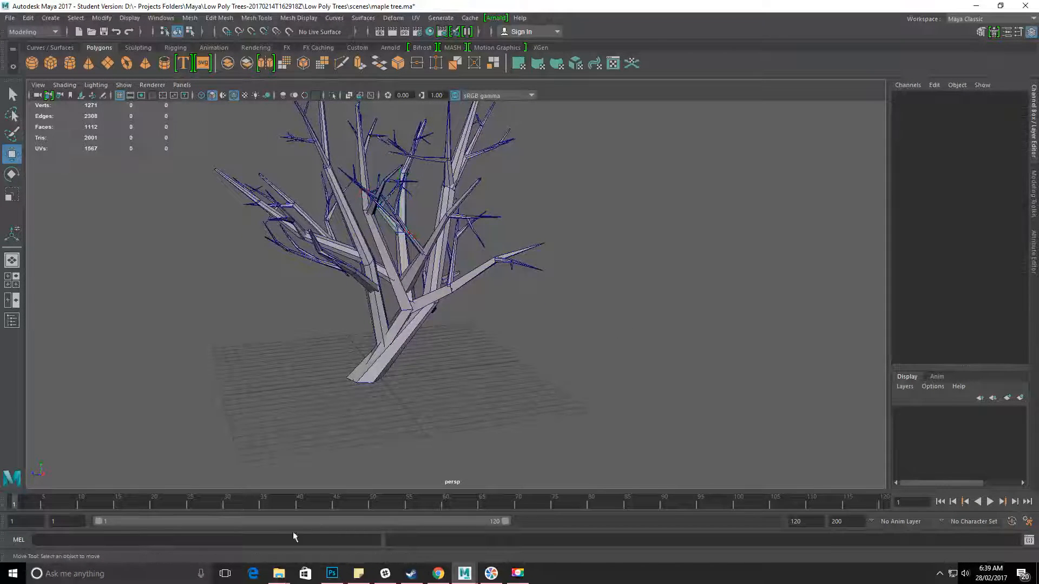
# Check the pixel dimensions of the maple branch v2 image in the sourceimages folder and return to Maya.
pyautogui.moveTo(279, 575)
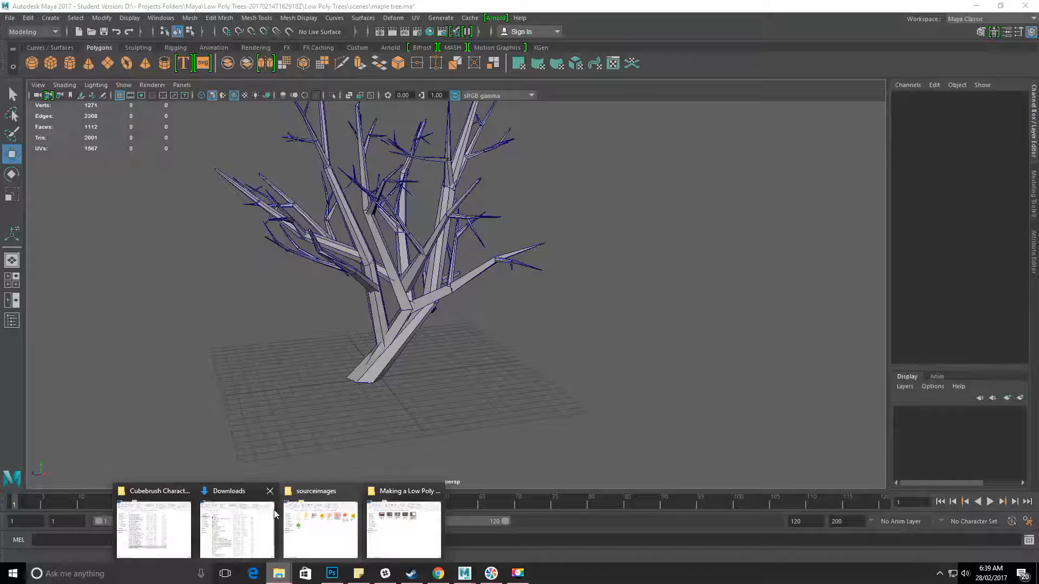
pyautogui.click(319, 530)
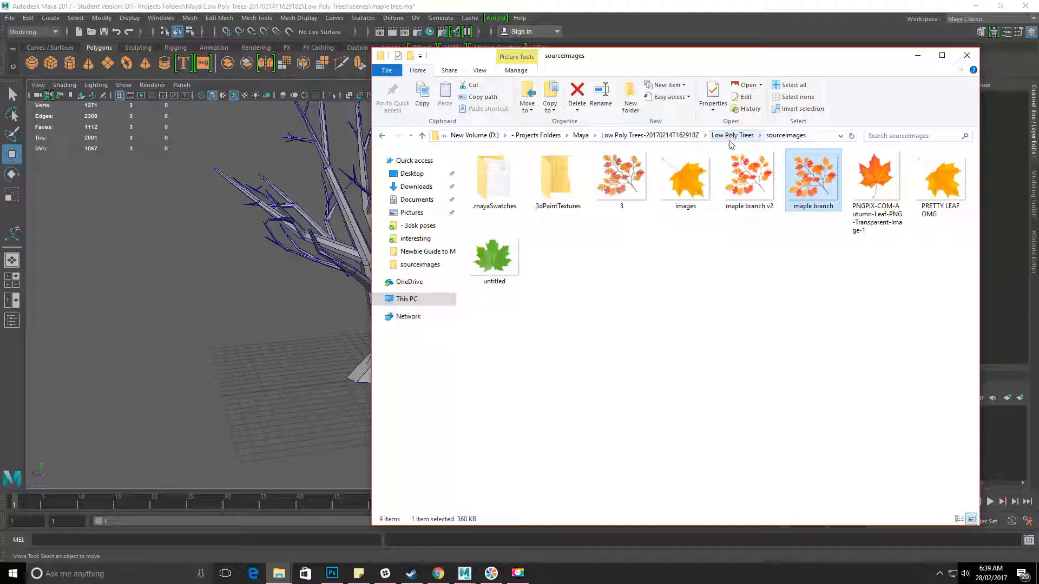
pyautogui.click(738, 299)
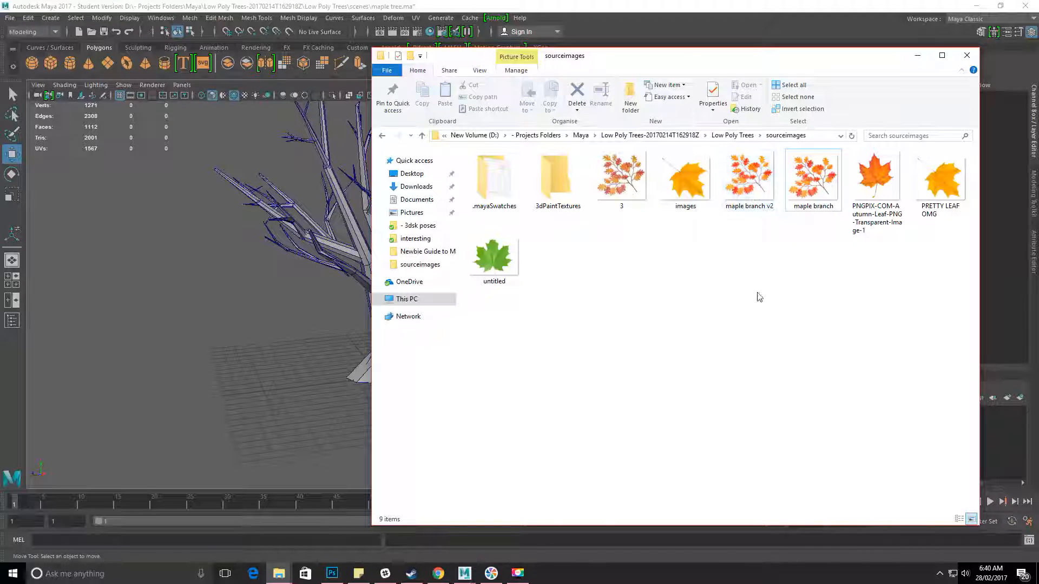
pyautogui.click(751, 183)
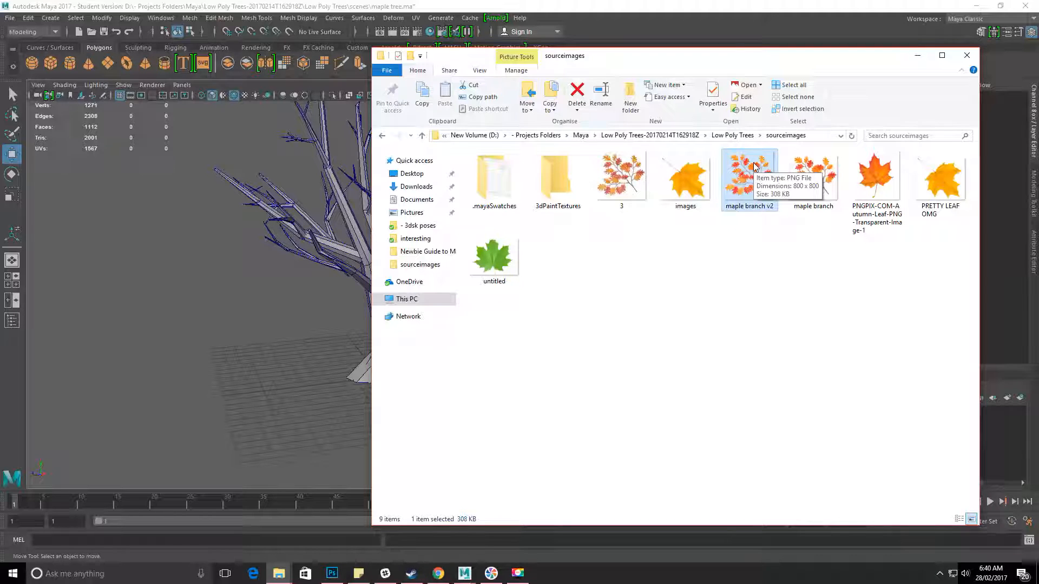
pyautogui.click(721, 9)
# Create a polygon plane and move it clear of the tree to about 9.312 along X.
pyautogui.keyDown('alt'); pyautogui.moveTo(579, 304); pyautogui.dragTo(425, 325); pyautogui.keyUp('alt')
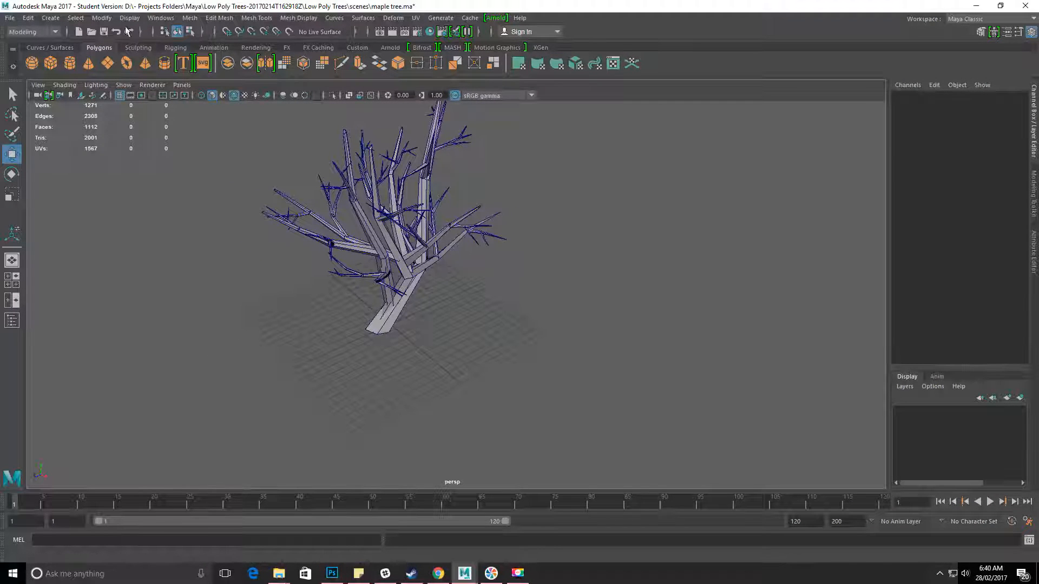
pyautogui.click(115, 68)
pyautogui.moveTo(425, 377); pyautogui.dragTo(476, 399)
pyautogui.keyDown('alt'); pyautogui.moveTo(360, 408); pyautogui.dragTo(626, 471, button='right'); pyautogui.keyUp('alt')
pyautogui.keyDown('alt'); pyautogui.moveTo(521, 434); pyautogui.dragTo(540, 251, button='middle'); pyautogui.keyUp('alt')
pyautogui.keyDown('alt'); pyautogui.moveTo(435, 313); pyautogui.dragTo(505, 328); pyautogui.keyUp('alt')
pyautogui.keyDown('alt'); pyautogui.moveTo(420, 346); pyautogui.dragTo(508, 319); pyautogui.keyUp('alt')
pyautogui.keyDown('alt'); pyautogui.moveTo(423, 323); pyautogui.dragTo(598, 383, button='right'); pyautogui.keyUp('alt')
pyautogui.keyDown('alt'); pyautogui.moveTo(488, 319); pyautogui.dragTo(410, 277); pyautogui.keyUp('alt')
pyautogui.press('f')
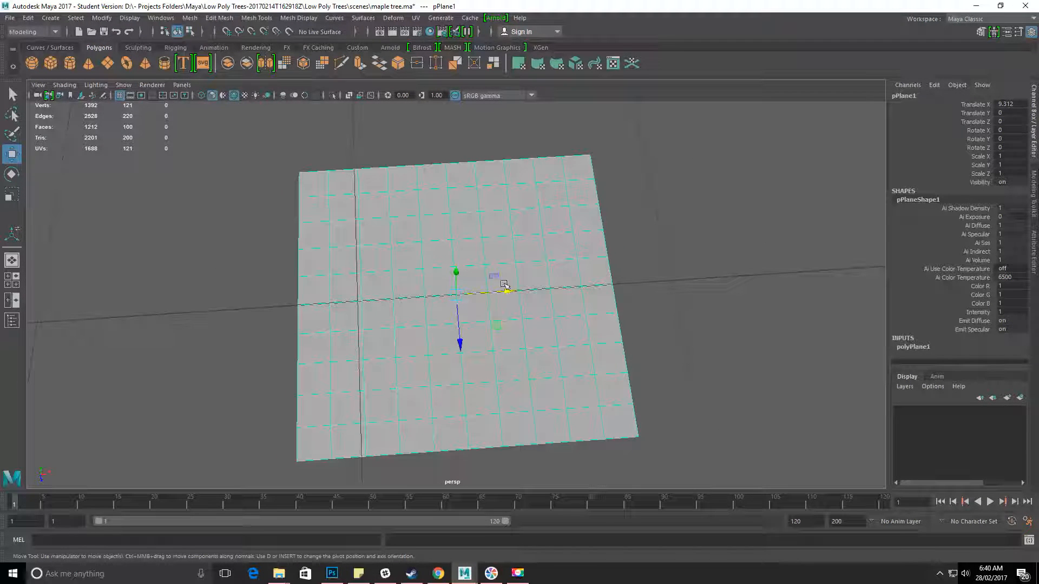
pyautogui.keyDown('alt'); pyautogui.moveTo(577, 332); pyautogui.dragTo(555, 402); pyautogui.keyUp('alt')
pyautogui.moveTo(622, 299)
pyautogui.keyDown('alt'); pyautogui.mouseDown()
pyautogui.moveTo(609, 308)
pyautogui.moveTo(607, 293)
pyautogui.mouseUp(); pyautogui.keyUp('alt')
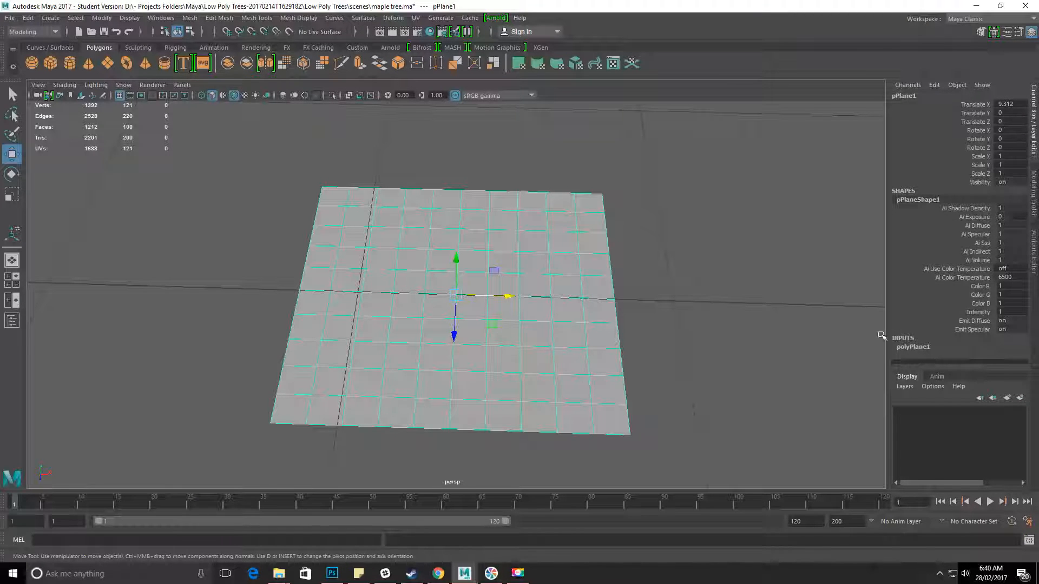
# Set the plane's width and height subdivisions to 3 each.
pyautogui.click(915, 348)
pyautogui.scroll(-2, 954, 273)
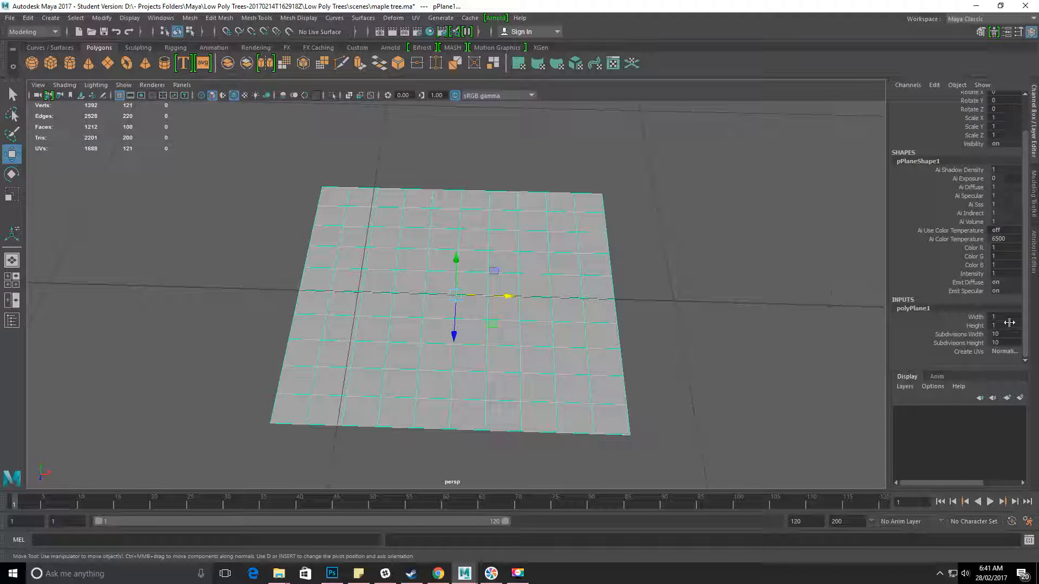
pyautogui.moveTo(1004, 334); pyautogui.dragTo(1001, 342)
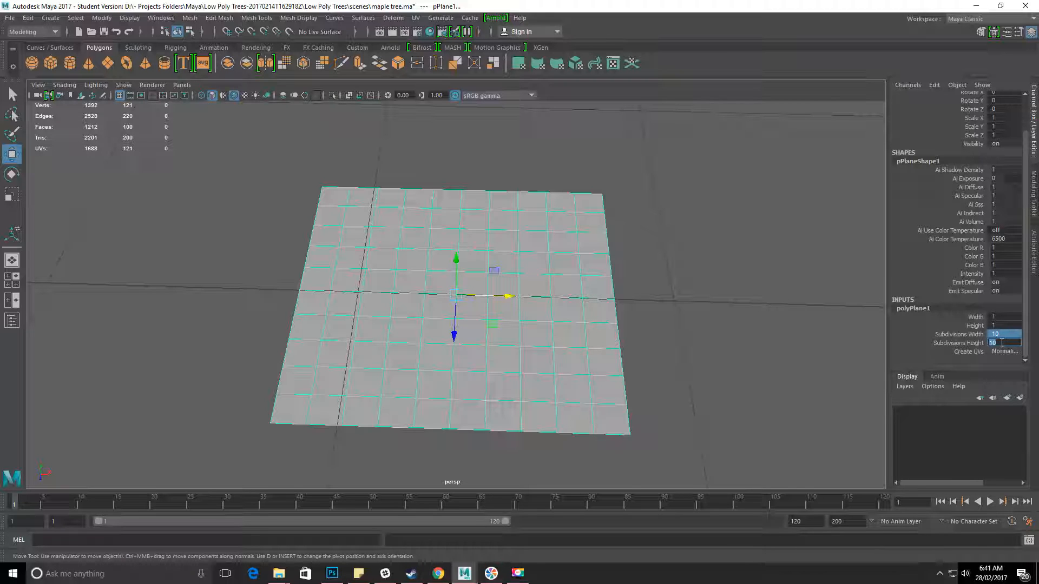
pyautogui.write('3')
pyautogui.press('Return')
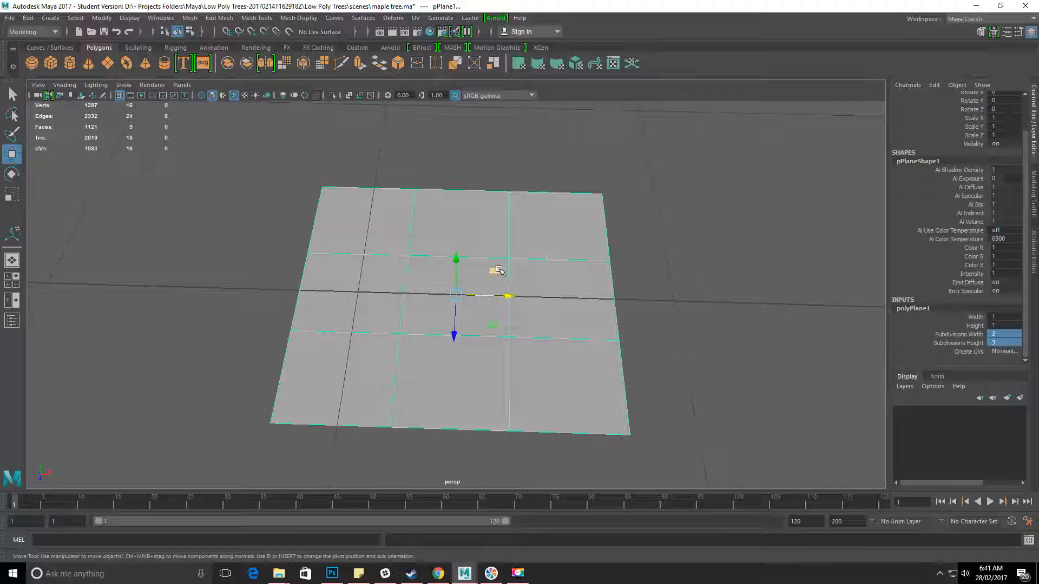
# Try raising the plane's inner vertices, undo the move, and return to object selection.
pyautogui.keyDown('alt'); pyautogui.moveTo(615, 363); pyautogui.dragTo(482, 319); pyautogui.keyUp('alt')
pyautogui.moveTo(480, 262); pyautogui.dragTo(429, 261, button='right')
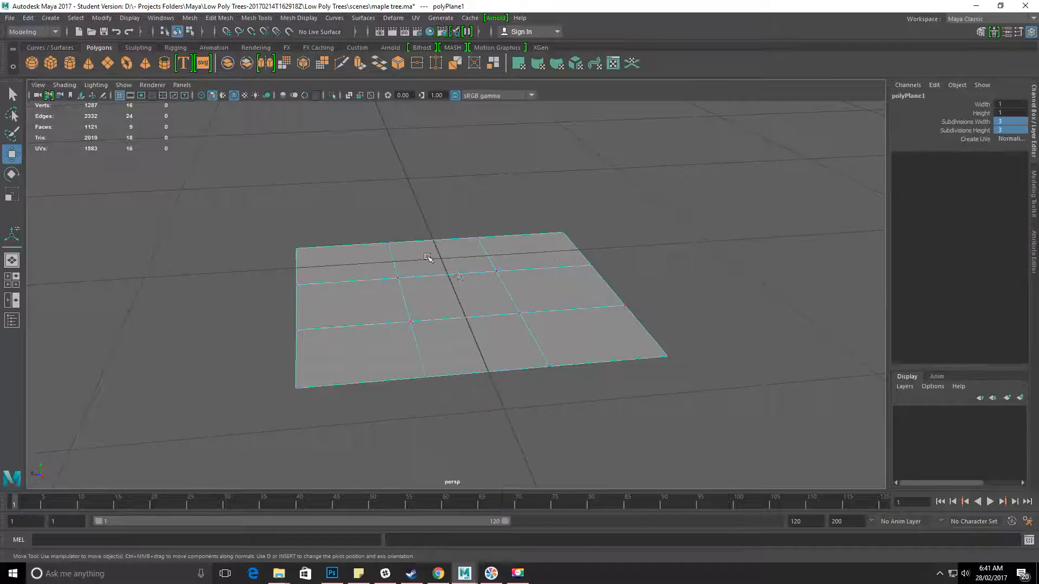
pyautogui.keyDown('alt'); pyautogui.moveTo(429, 260); pyautogui.dragTo(443, 262); pyautogui.keyUp('alt')
pyautogui.moveTo(350, 250); pyautogui.dragTo(539, 373)
pyautogui.moveTo(468, 249); pyautogui.dragTo(465, 209)
pyautogui.hotkey('ctrl', 'z')
pyautogui.keyDown('alt'); pyautogui.moveTo(503, 246); pyautogui.dragTo(596, 346); pyautogui.keyUp('alt')
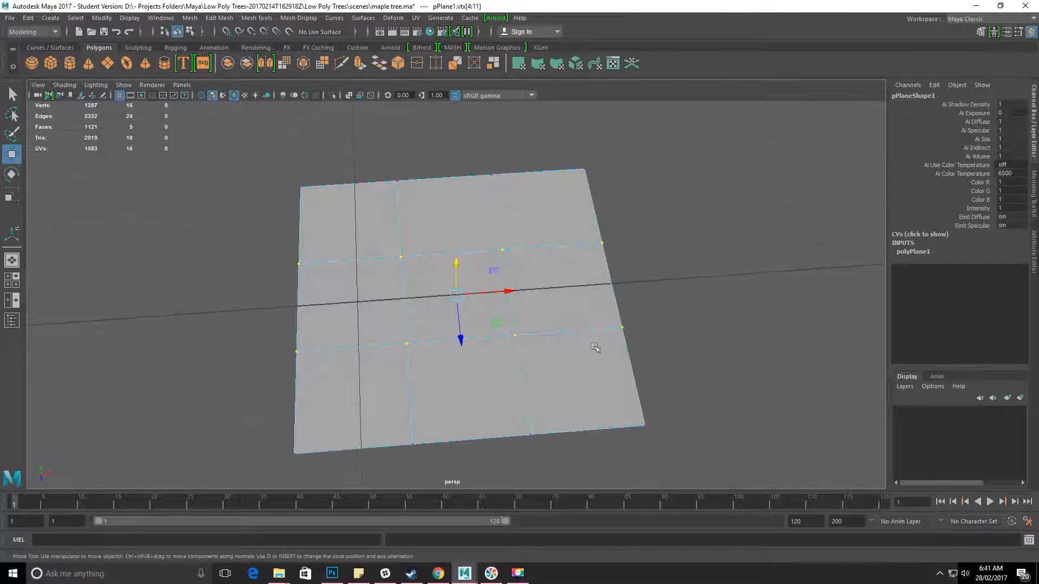
pyautogui.keyDown('alt'); pyautogui.moveTo(443, 223); pyautogui.dragTo(458, 246); pyautogui.keyUp('alt')
pyautogui.moveTo(458, 247); pyautogui.dragTo(490, 236, button='right')
pyautogui.keyDown('alt'); pyautogui.moveTo(557, 319); pyautogui.dragTo(448, 222); pyautogui.keyUp('alt')
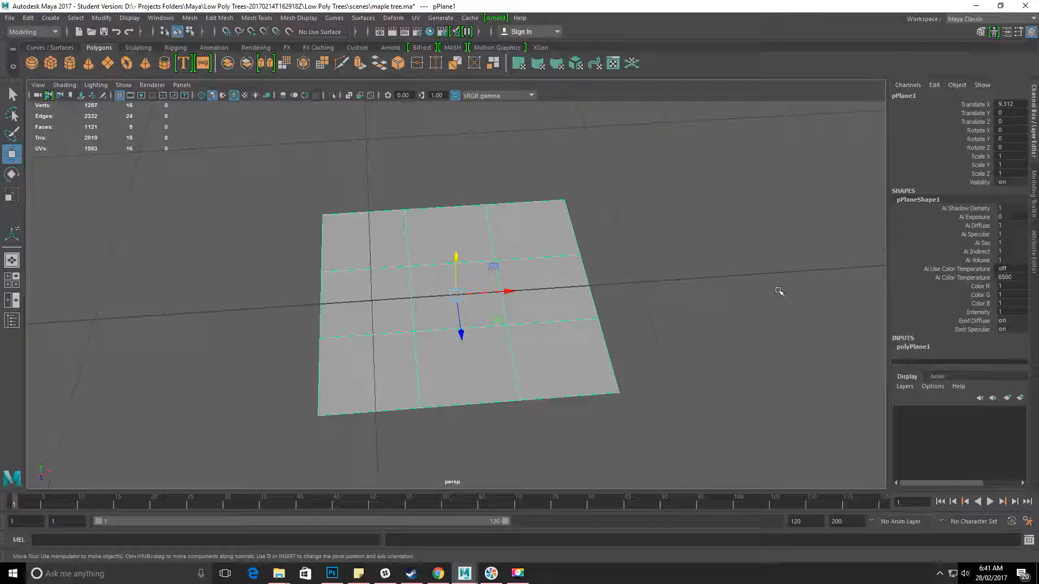
pyautogui.keyDown('alt'); pyautogui.moveTo(541, 363); pyautogui.dragTo(262, 352, button='right'); pyautogui.keyUp('alt')
pyautogui.keyDown('alt'); pyautogui.moveTo(406, 301); pyautogui.dragTo(342, 195); pyautogui.keyUp('alt')
pyautogui.keyDown('alt'); pyautogui.moveTo(339, 357); pyautogui.dragTo(530, 383, button='right'); pyautogui.keyUp('alt')
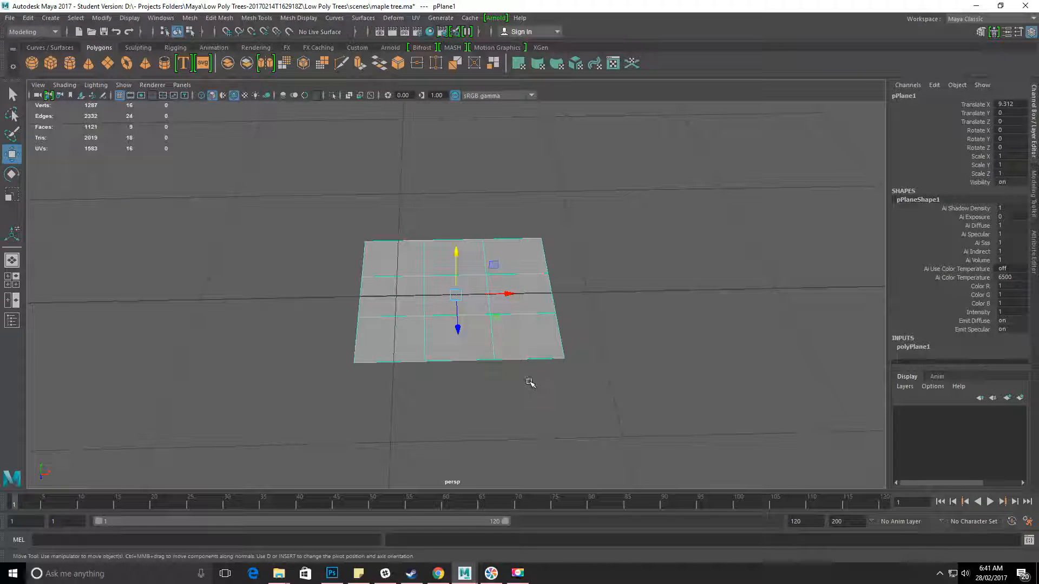
pyautogui.keyDown('alt'); pyautogui.moveTo(457, 302); pyautogui.dragTo(436, 247); pyautogui.keyUp('alt')
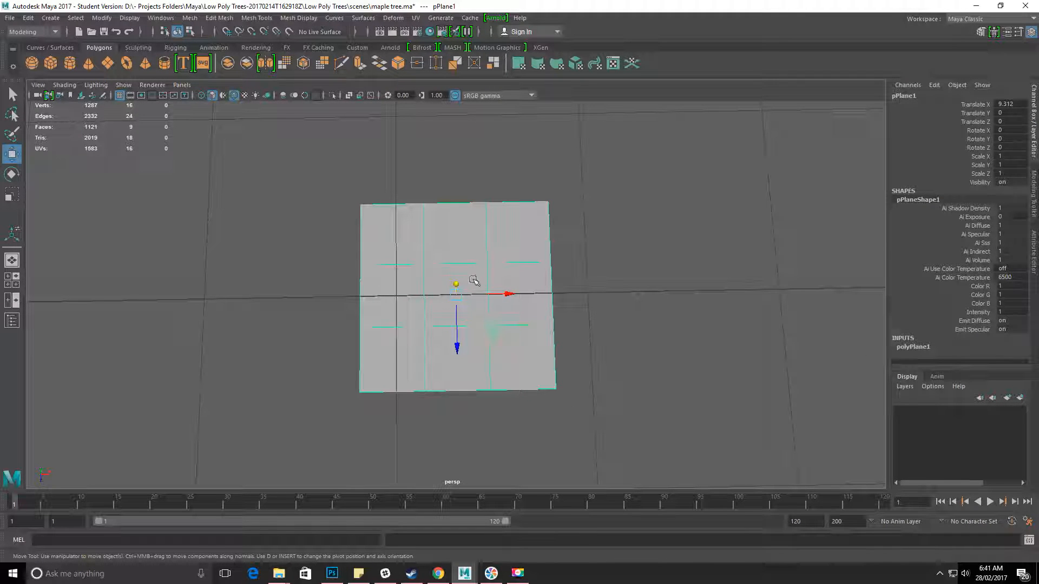
# Switch to Photoshop and crop the empty strips above and below the leaves of 3.jpg.
pyautogui.click(332, 574)
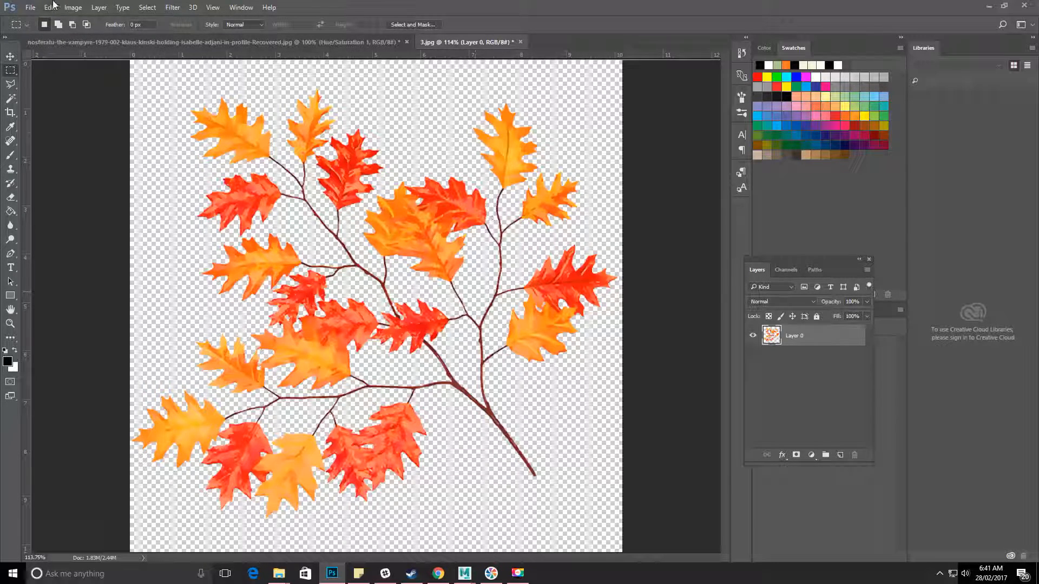
pyautogui.click(69, 7)
pyautogui.click(71, 7)
pyautogui.click(12, 113)
pyautogui.moveTo(374, 63)
pyautogui.mouseDown()
pyautogui.moveTo(398, 76)
pyautogui.moveTo(379, 79)
pyautogui.mouseUp()
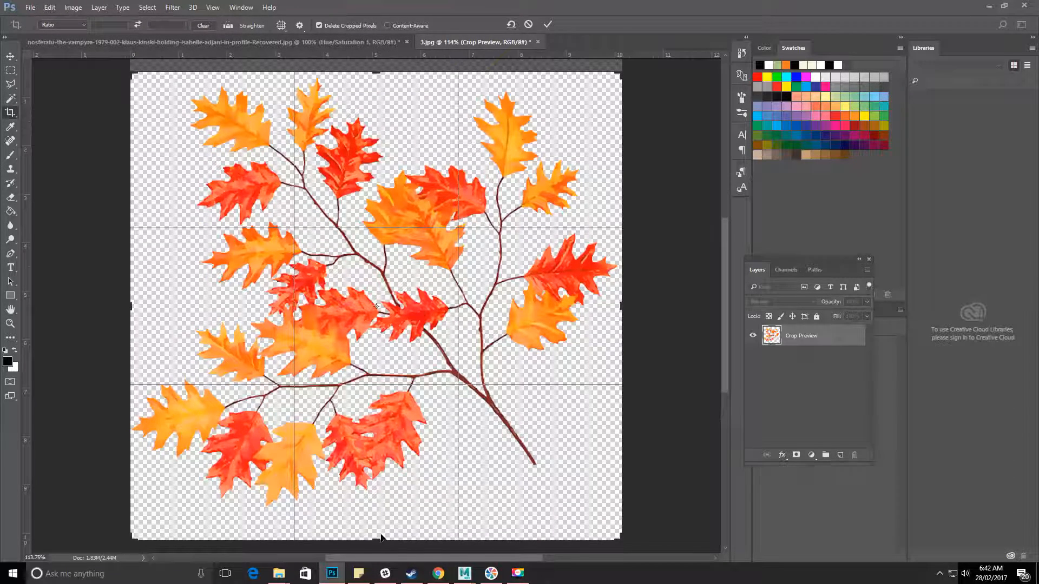
pyautogui.moveTo(381, 537); pyautogui.dragTo(377, 525)
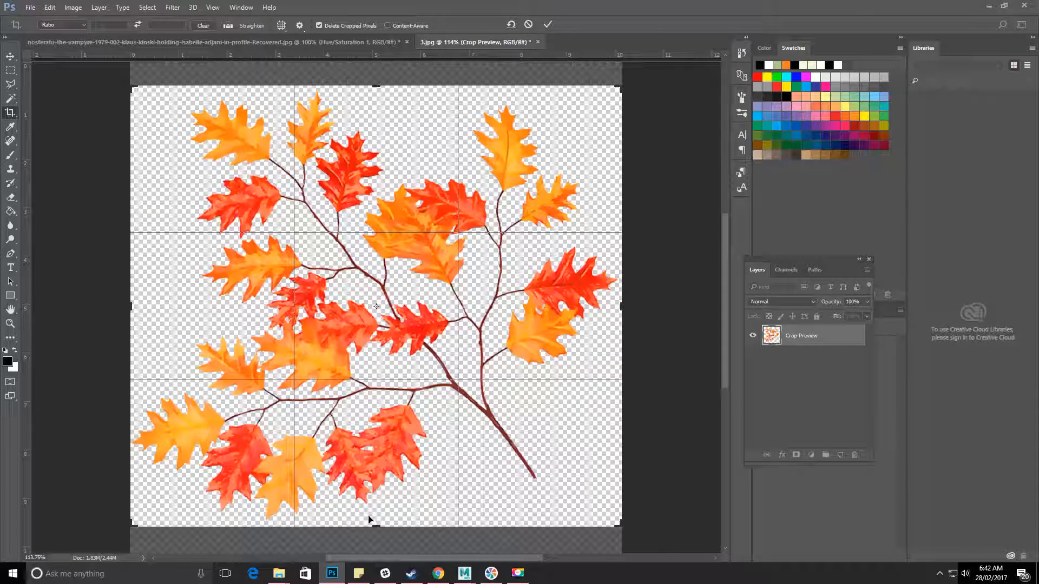
pyautogui.press('Return')
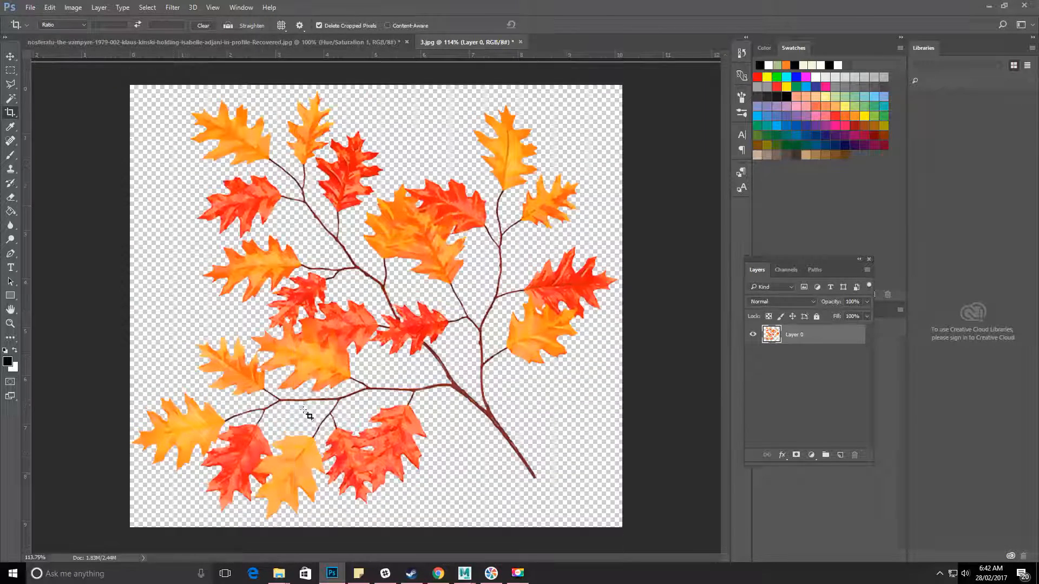
# Save the cropped branch image as a PNG copy over maple branch v2 in sourceimages, keeping the offered PNG options.
pyautogui.click(30, 7)
pyautogui.click(102, 127)
pyautogui.click(232, 434)
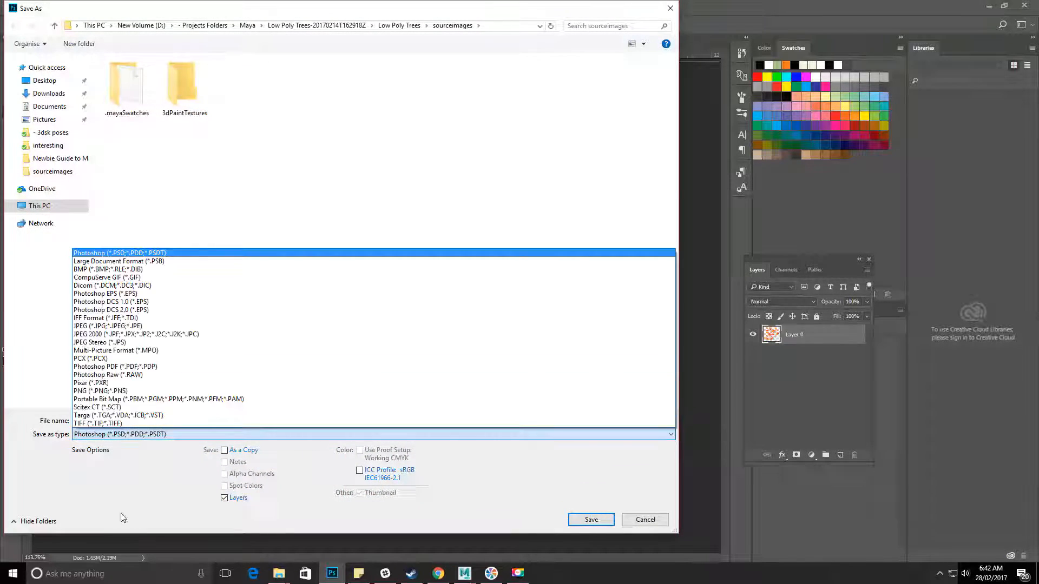
pyautogui.click(132, 391)
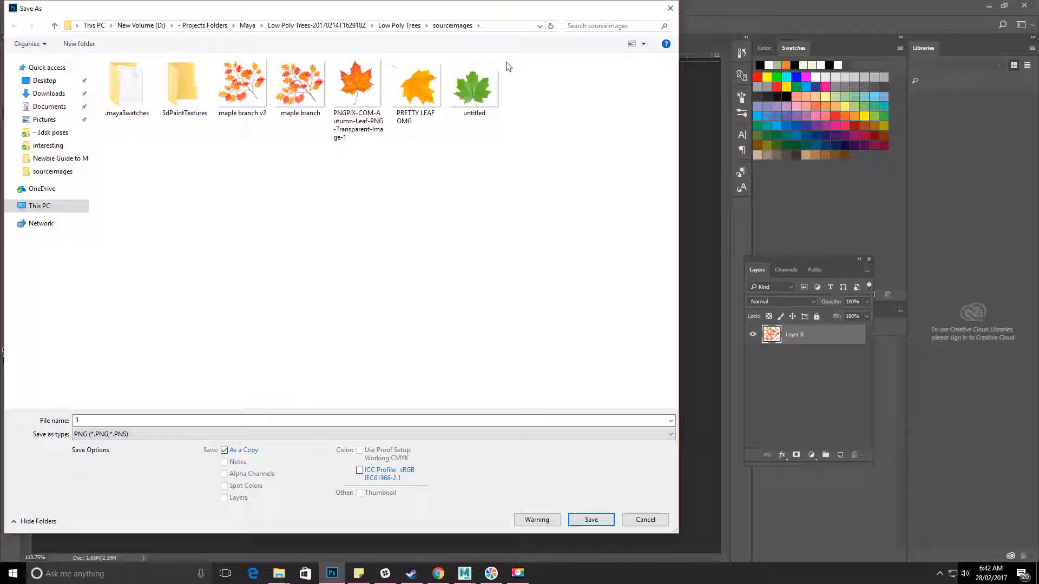
pyautogui.click(242, 84)
pyautogui.click(571, 518)
pyautogui.click(541, 288)
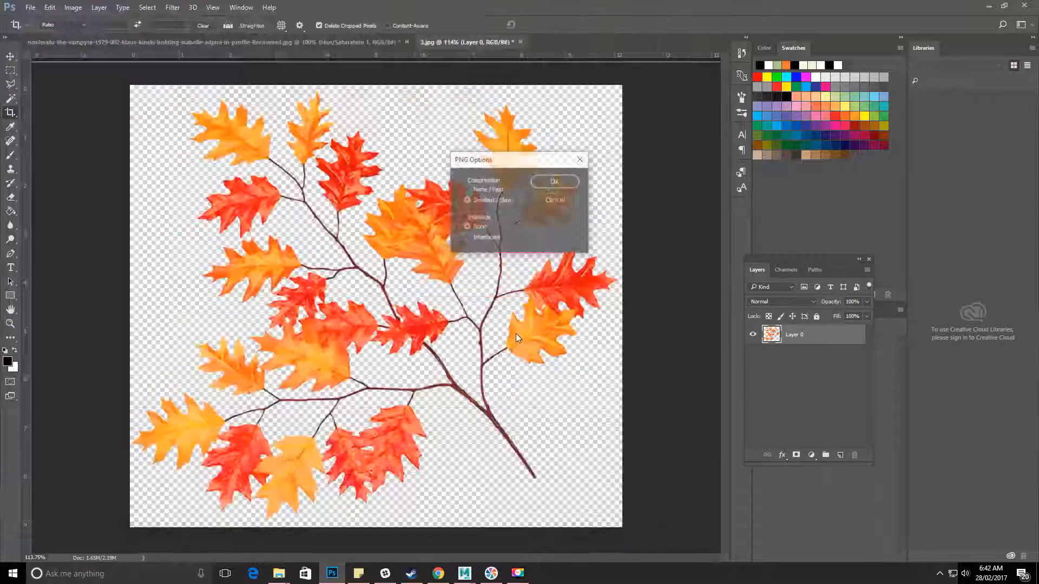
pyautogui.click(554, 182)
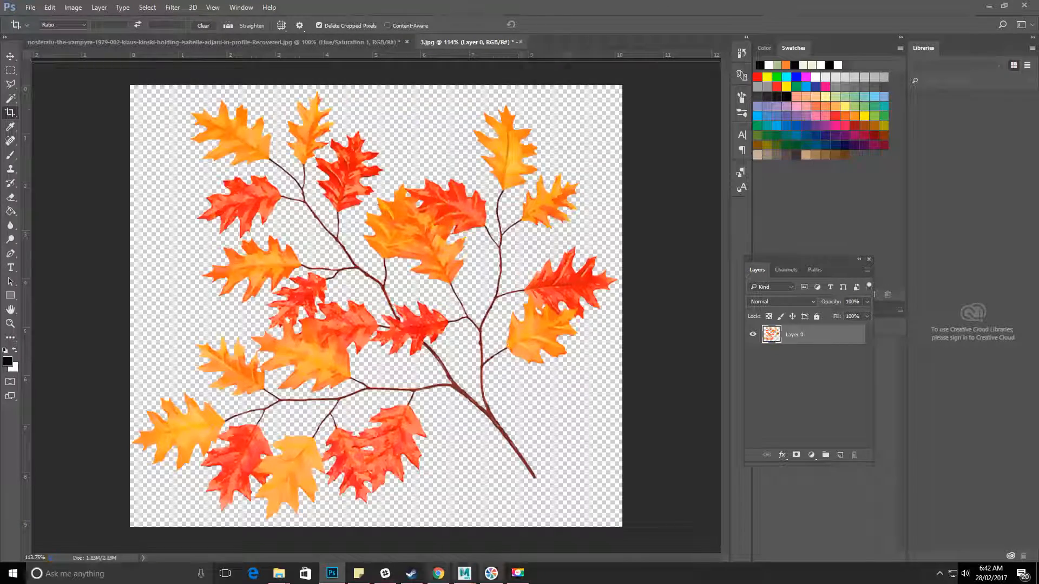
# Check the pixel dimensions of the resaved maple branch v2 in the sourceimages folder and switch back to Maya.
pyautogui.moveTo(279, 573)
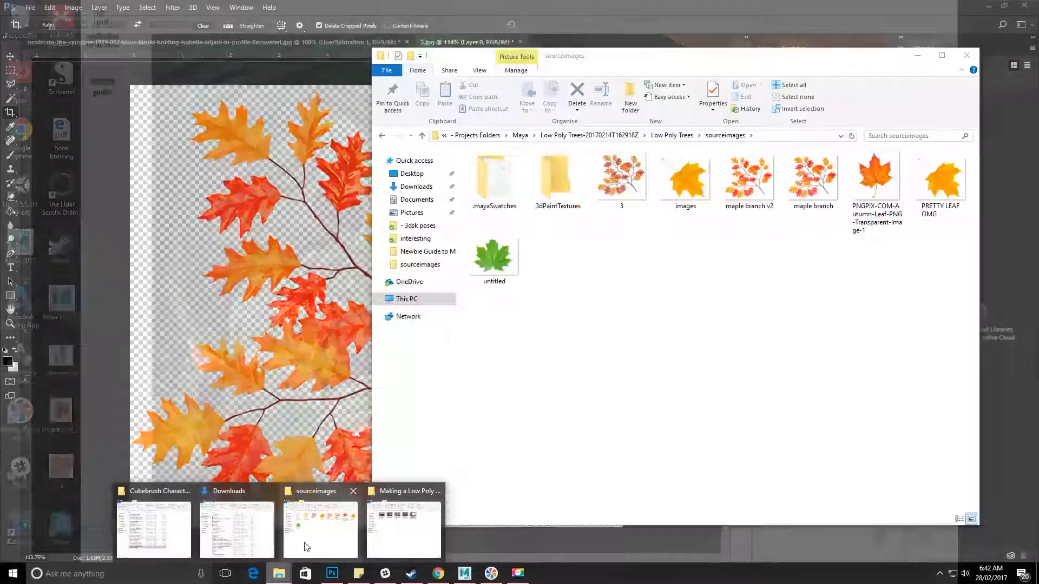
pyautogui.click(305, 548)
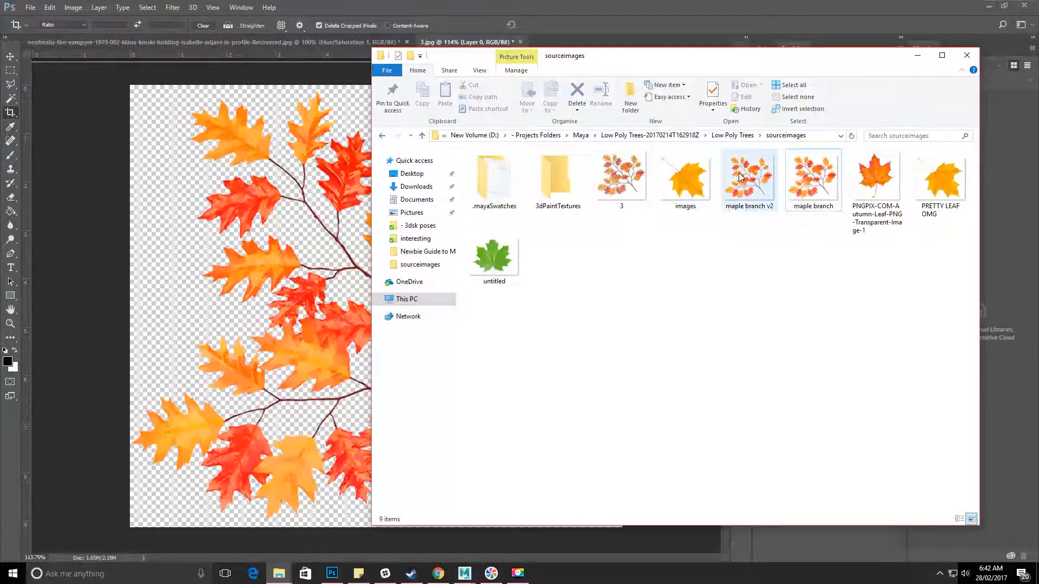
pyautogui.moveTo(741, 177)
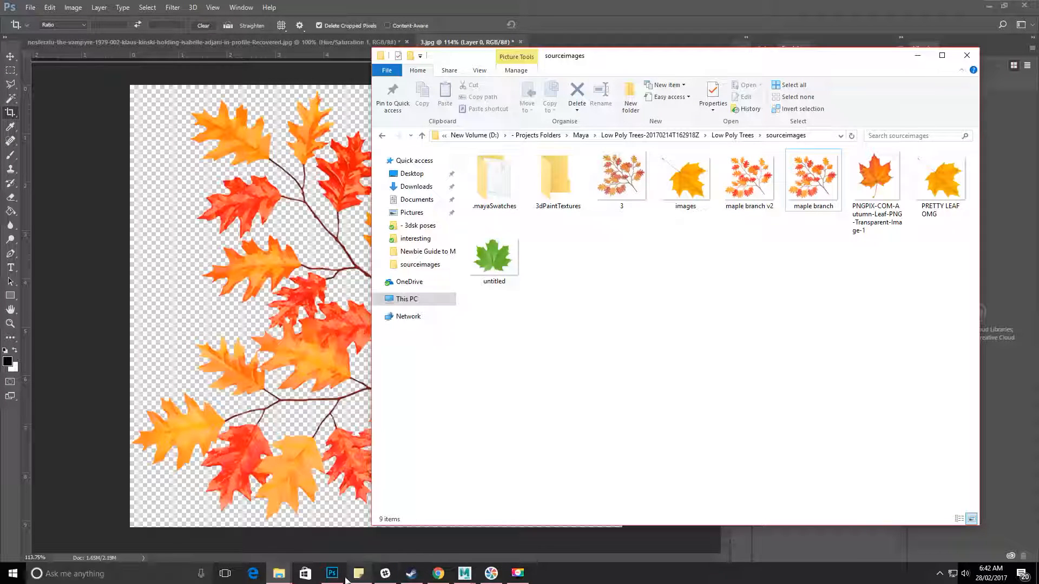
pyautogui.moveTo(464, 574)
pyautogui.click(528, 538)
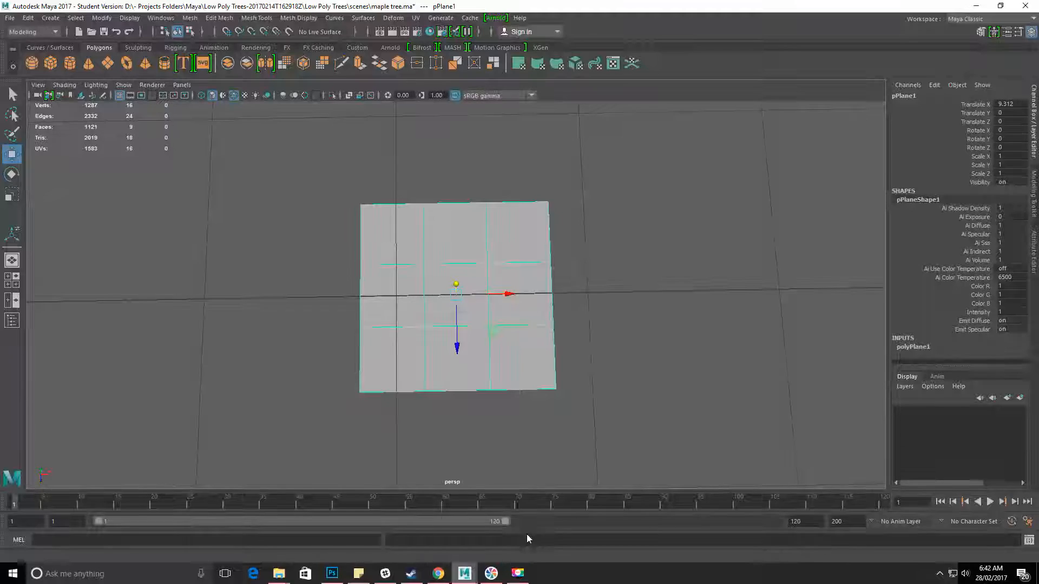
# Set the plane's Scale X to 800.
pyautogui.keyDown('alt'); pyautogui.moveTo(471, 348); pyautogui.dragTo(489, 262); pyautogui.keyUp('alt')
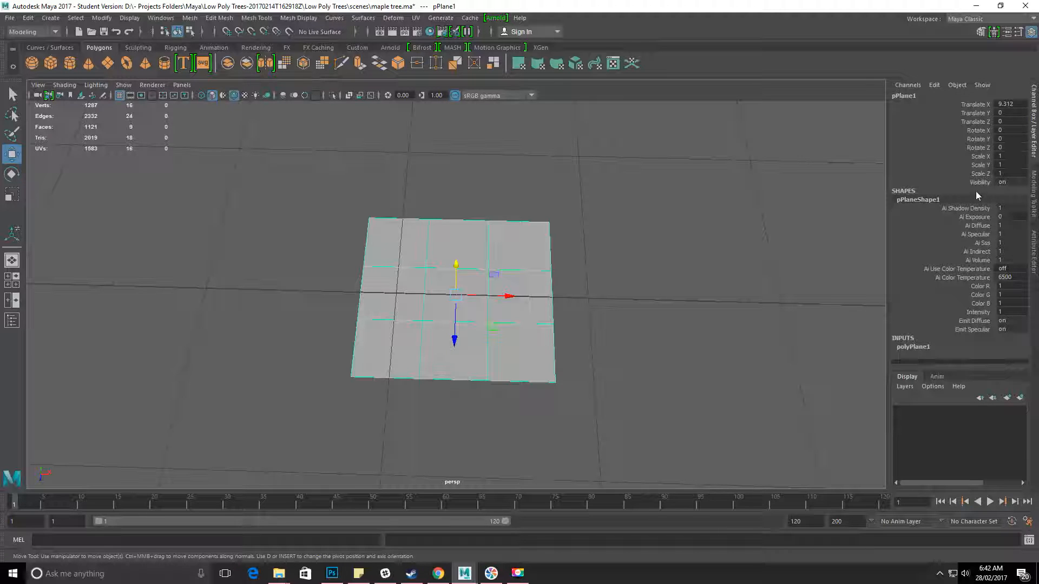
pyautogui.click(1007, 156)
pyautogui.write('8')
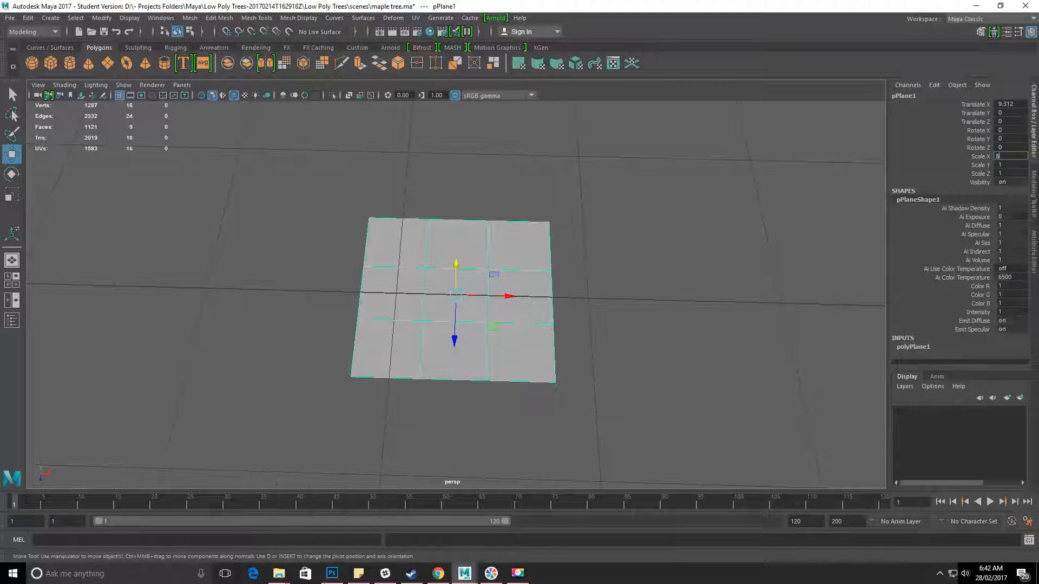
pyautogui.write('00')
pyautogui.press('Return')
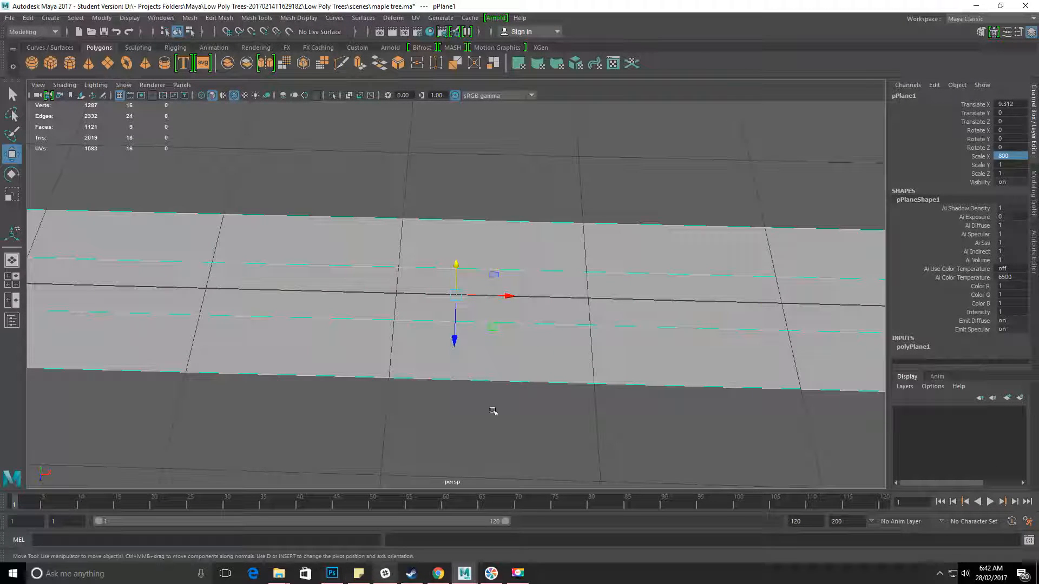
# Set the plane's Scale Z to 719 and compare the plane with the tree.
pyautogui.click(1002, 173)
pyautogui.write('7')
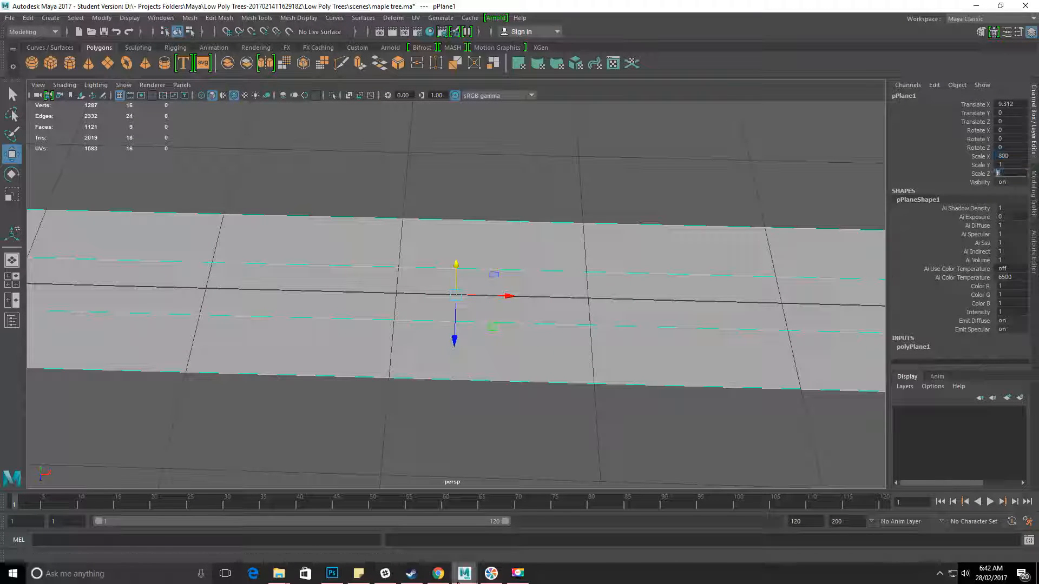
pyautogui.write('19')
pyautogui.press('Return')
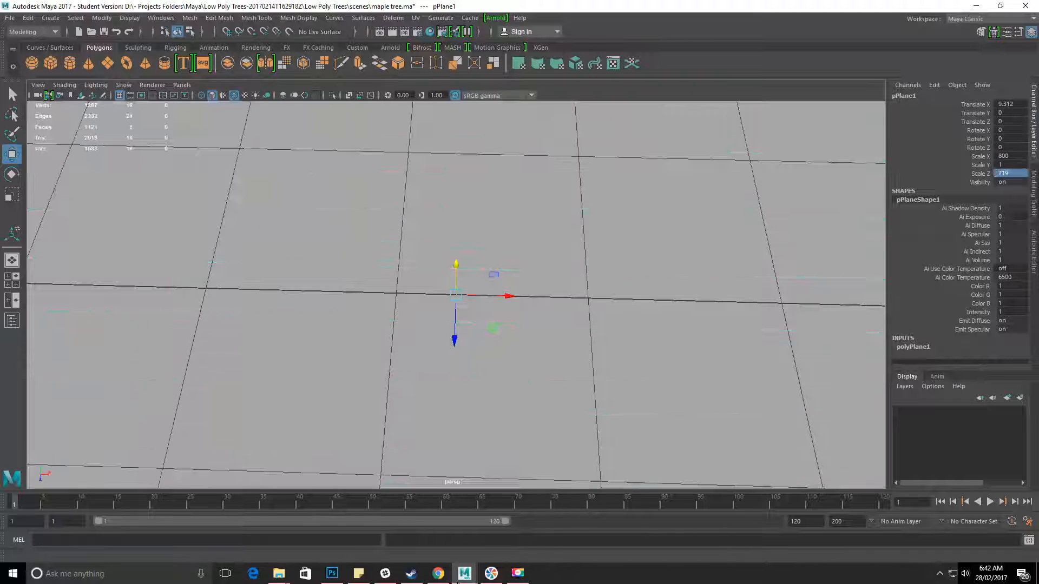
pyautogui.scroll(-10, 510, 297)
pyautogui.scroll(-10, 453, 307)
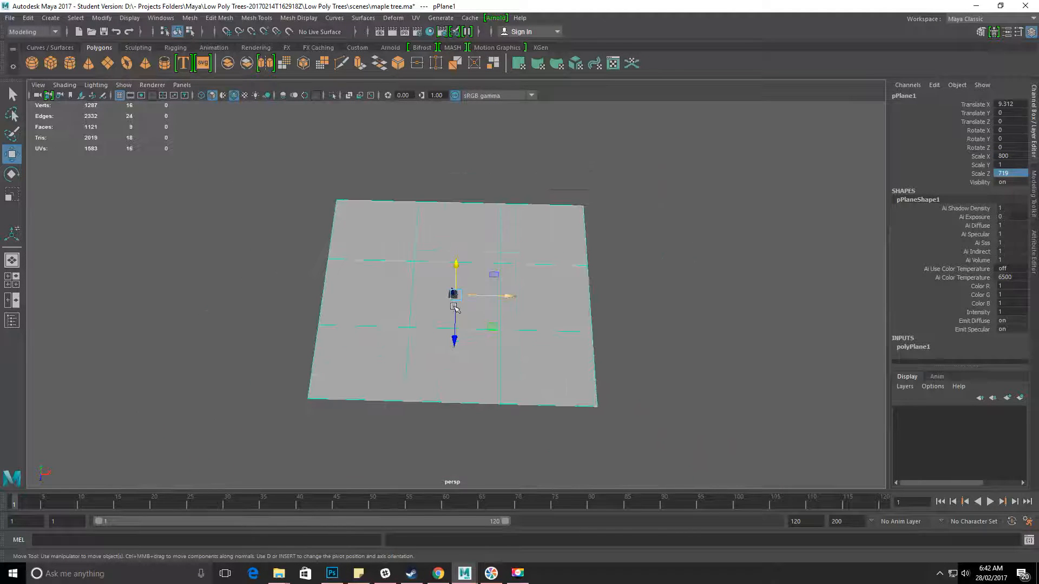
pyautogui.scroll(15, 454, 307)
pyautogui.keyDown('alt'); pyautogui.moveTo(454, 307); pyautogui.dragTo(431, 283); pyautogui.keyUp('alt')
pyautogui.keyDown('alt'); pyautogui.moveTo(476, 327); pyautogui.dragTo(579, 294); pyautogui.keyUp('alt')
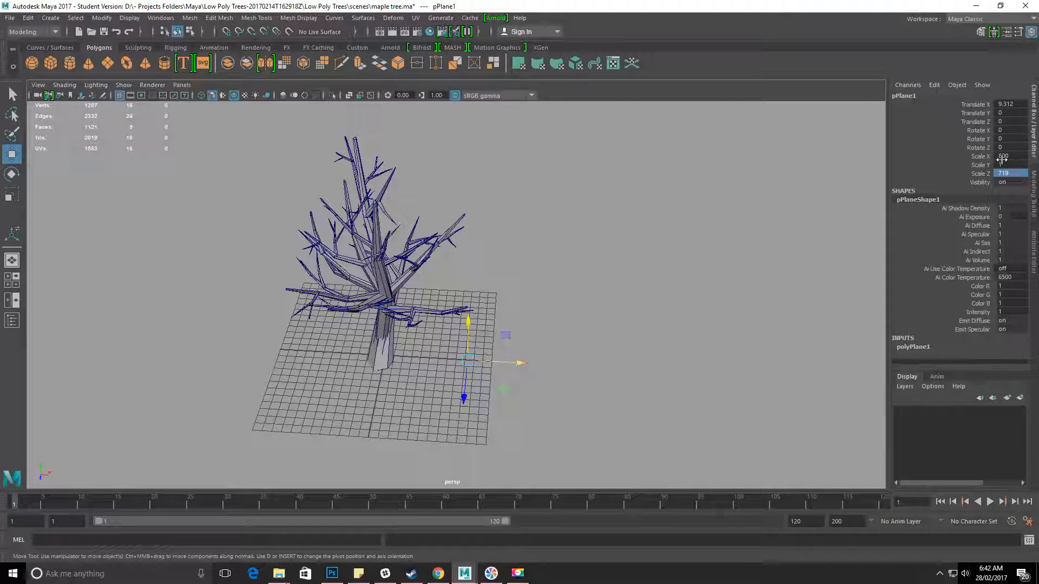
# Reduce the plane proportionally by setting its Scale X to 8 and Scale Z to 7.19.
pyautogui.doubleClick(1011, 156)
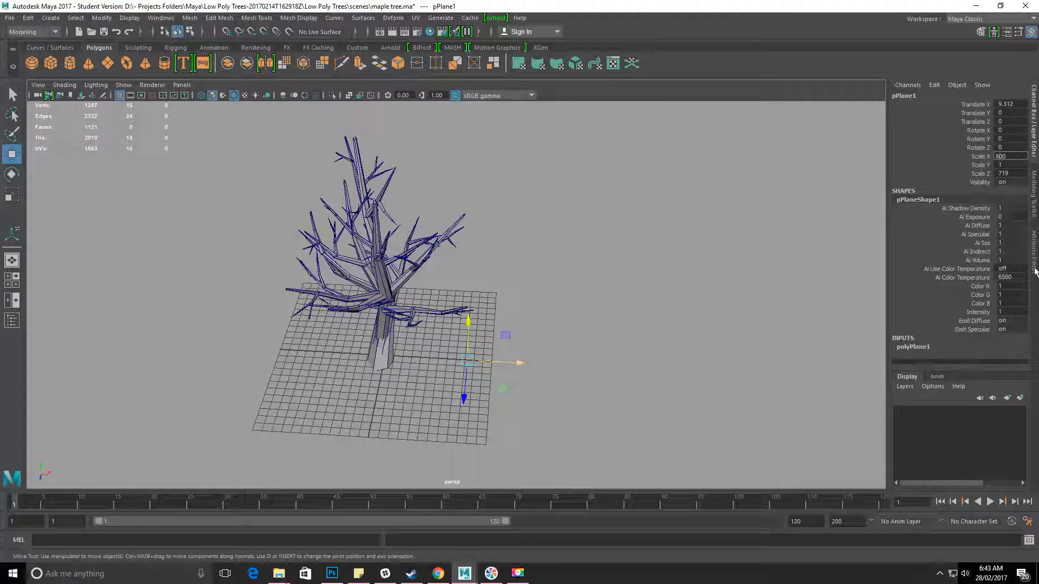
pyautogui.click(1012, 174)
pyautogui.click(1000, 173)
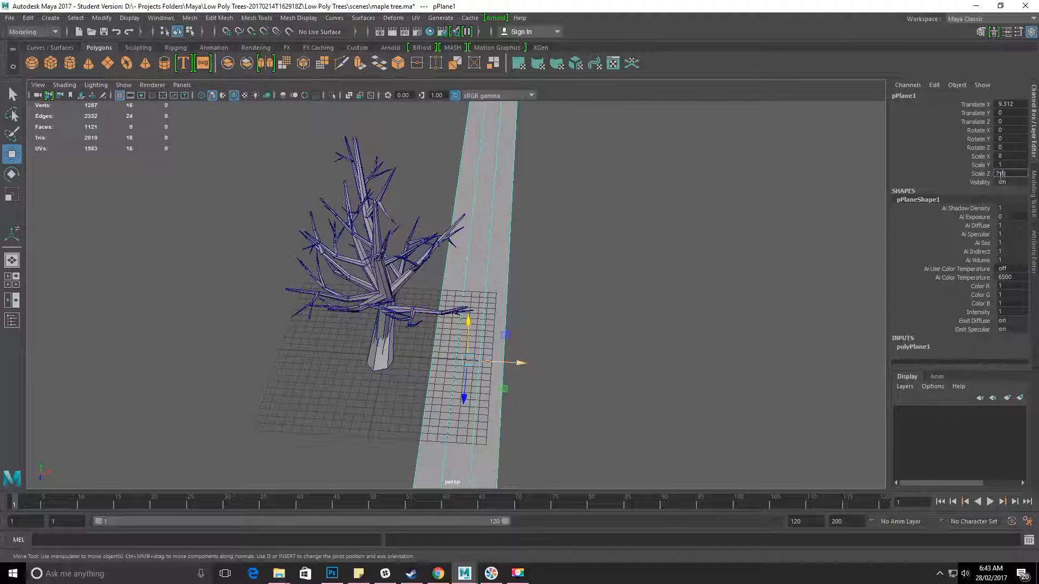
pyautogui.write('.')
pyautogui.press('Return')
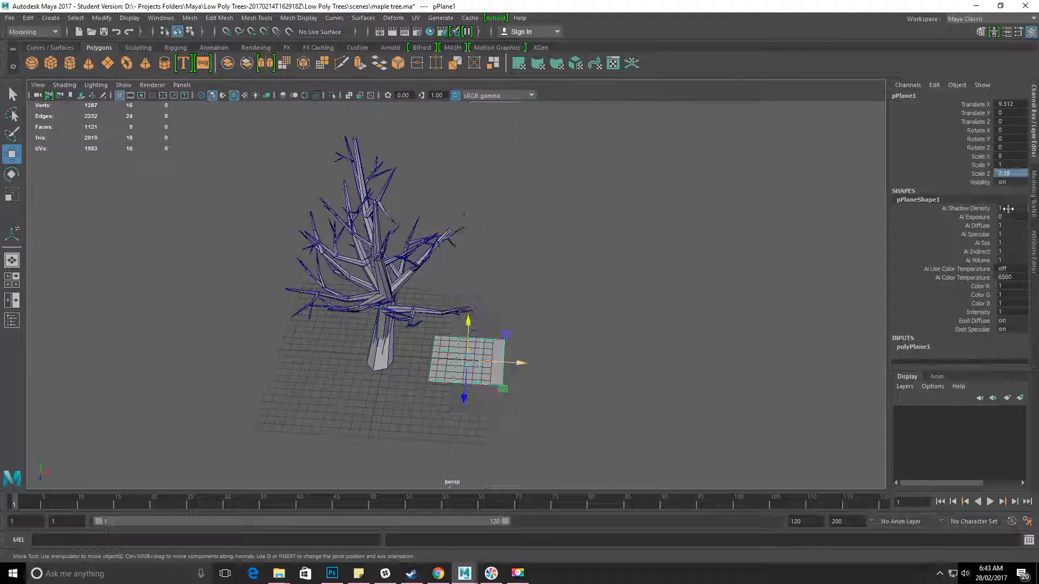
# Examine the resized plane's size and proportions beside the tree from several angles.
pyautogui.keyDown('alt'); pyautogui.moveTo(499, 414); pyautogui.dragTo(480, 387); pyautogui.keyUp('alt')
pyautogui.keyDown('alt'); pyautogui.moveTo(480, 387); pyautogui.dragTo(656, 496, button='right'); pyautogui.keyUp('alt')
pyautogui.keyDown('alt'); pyautogui.moveTo(580, 420); pyautogui.dragTo(580, 294, button='middle'); pyautogui.keyUp('alt')
pyautogui.keyDown('alt'); pyautogui.moveTo(449, 260); pyautogui.dragTo(563, 390); pyautogui.keyUp('alt')
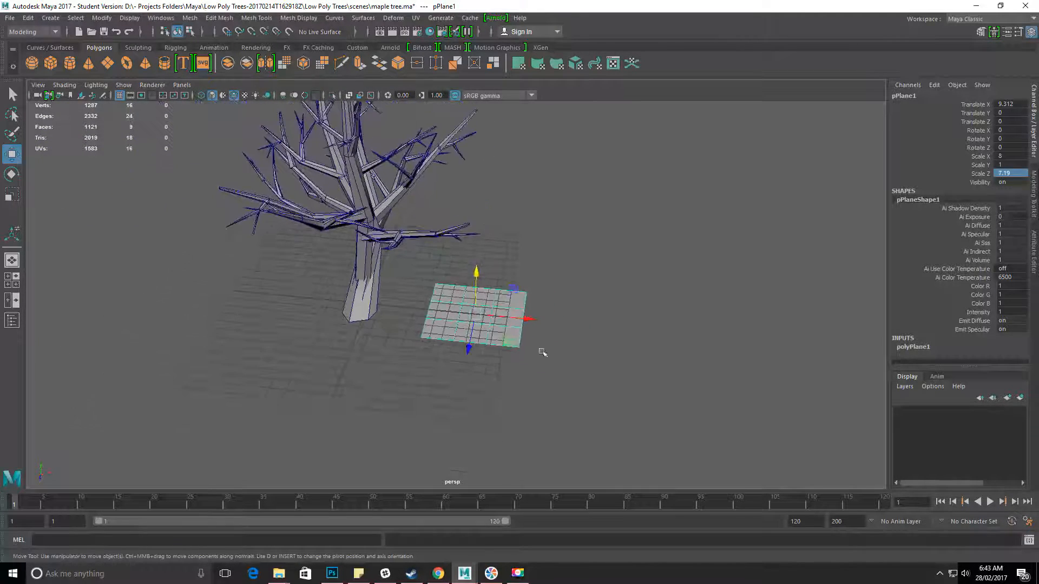
pyautogui.keyDown('alt'); pyautogui.moveTo(323, 336); pyautogui.dragTo(513, 368, button='right'); pyautogui.keyUp('alt')
pyautogui.keyDown('alt'); pyautogui.moveTo(368, 355); pyautogui.dragTo(399, 326); pyautogui.keyUp('alt')
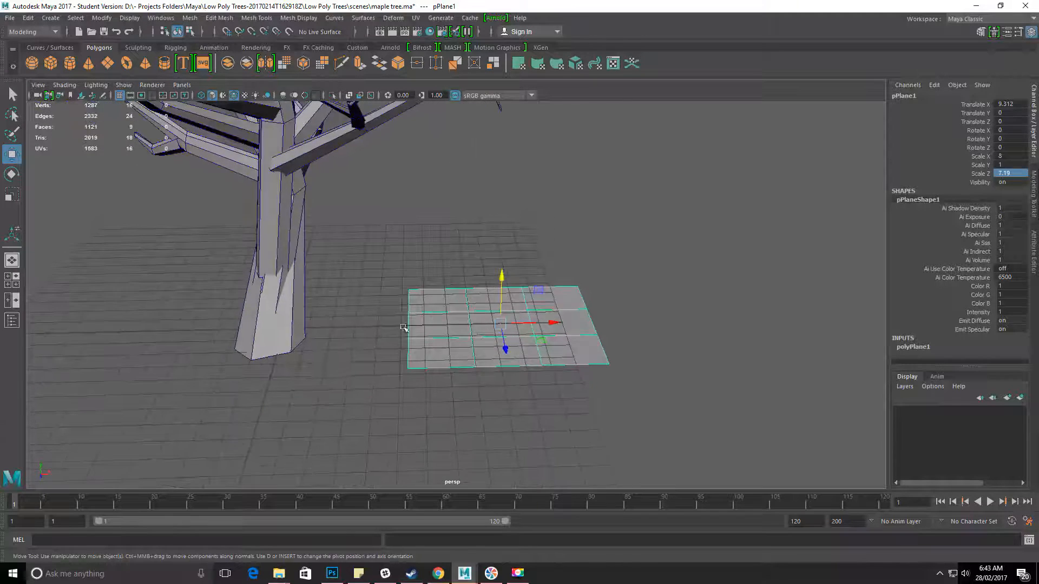
pyautogui.keyDown('alt'); pyautogui.moveTo(357, 374); pyautogui.dragTo(475, 422, button='right'); pyautogui.keyUp('alt')
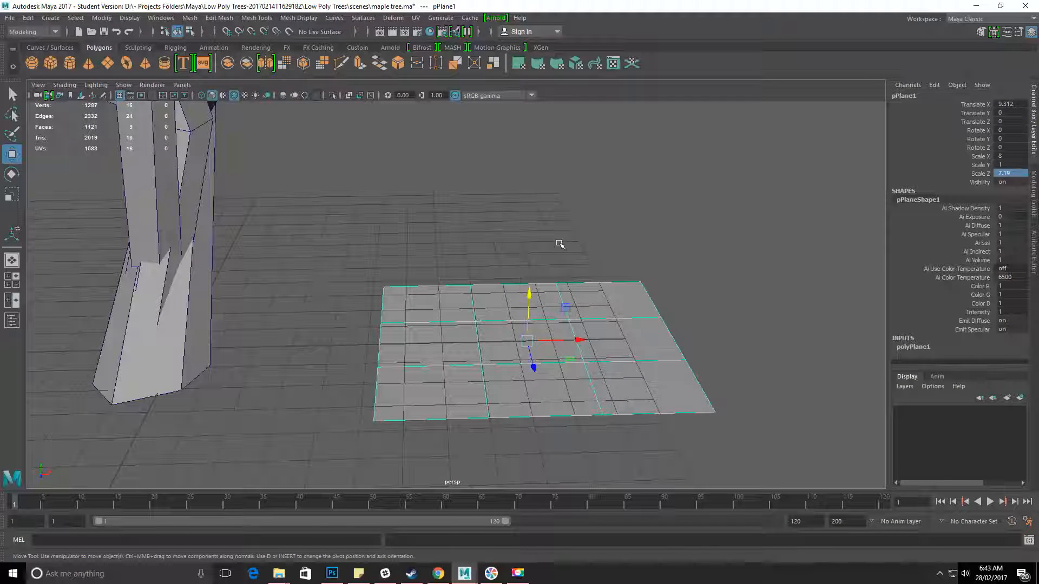
pyautogui.moveTo(553, 270)
pyautogui.mouseDown(button='right')
pyautogui.moveTo(549, 254)
pyautogui.moveTo(553, 264)
pyautogui.mouseUp(button='right')
pyautogui.moveTo(472, 289); pyautogui.dragTo(520, 247, button='right')
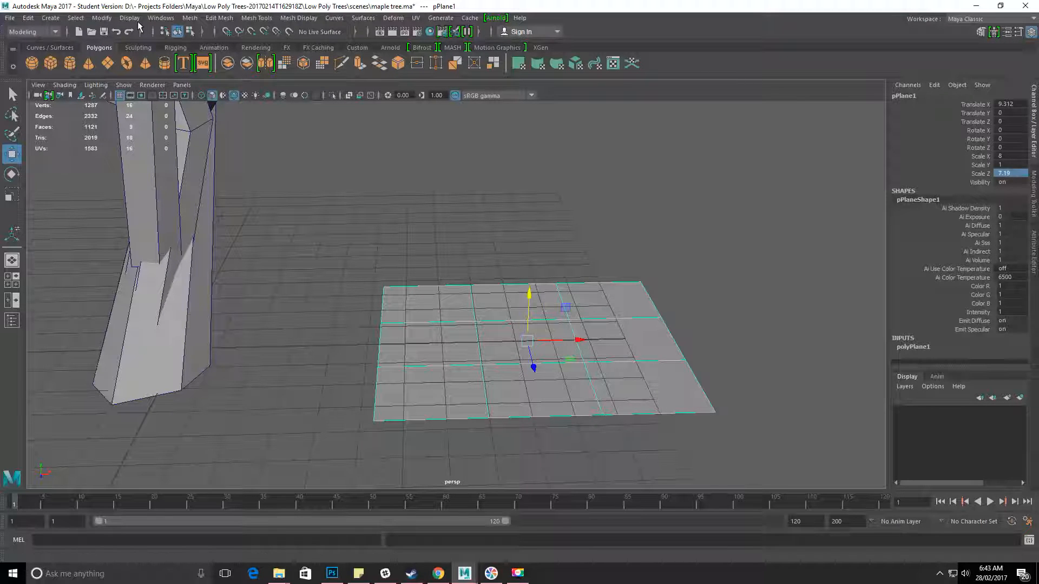
# Delete the construction history of the plane.
pyautogui.click(30, 18)
pyautogui.moveTo(134, 147)
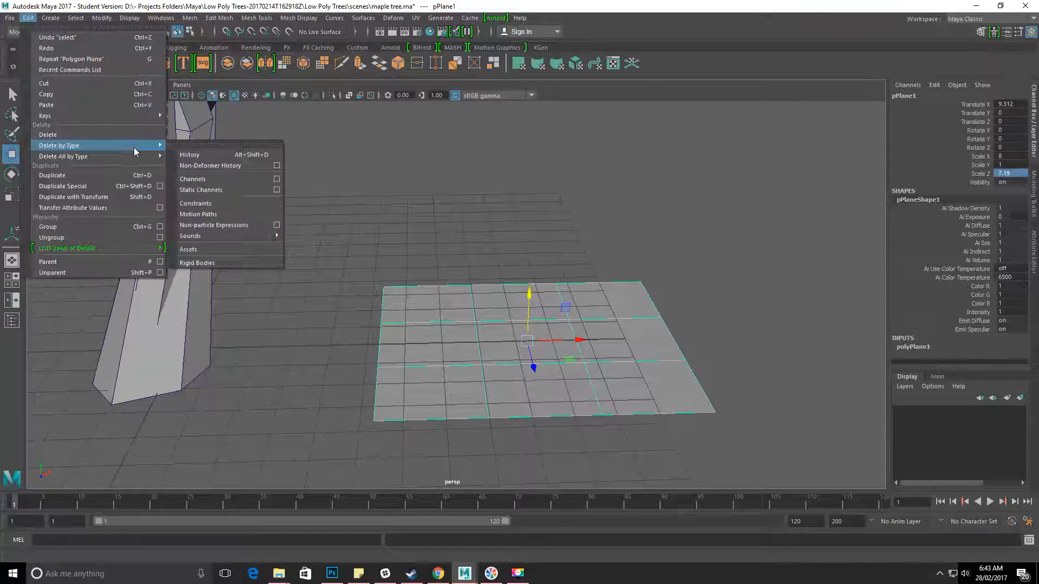
pyautogui.click(215, 152)
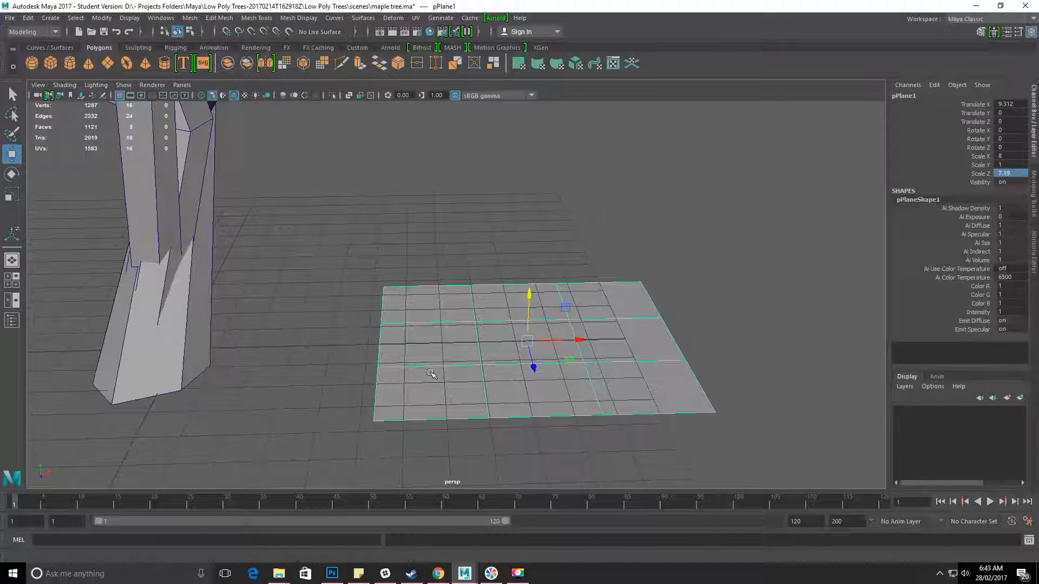
pyautogui.scroll(3, 467, 408)
pyautogui.scroll(-2, 466, 408)
pyautogui.keyDown('alt'); pyautogui.moveTo(391, 418); pyautogui.dragTo(358, 416); pyautogui.keyUp('alt')
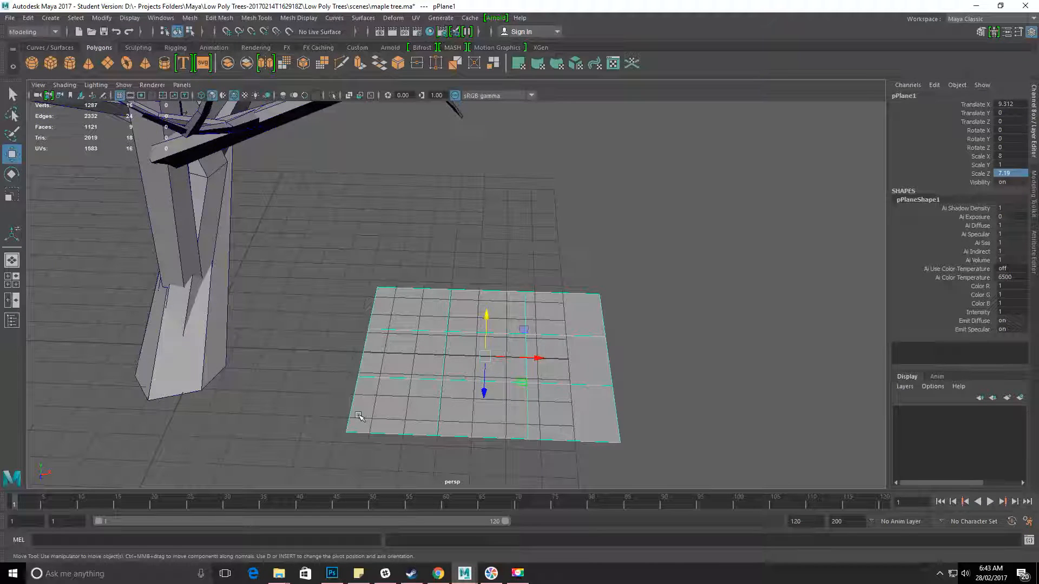
# Switch the perspective view to shaded display with texture maps.
pyautogui.press('7')
pyautogui.press('6')
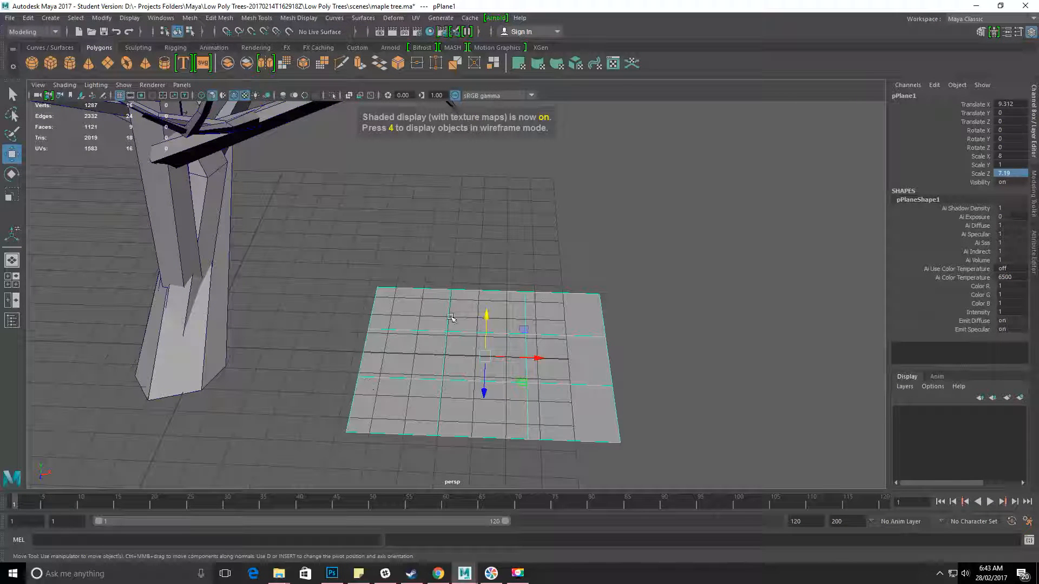
pyautogui.keyDown('alt'); pyautogui.moveTo(452, 318); pyautogui.dragTo(424, 290, button='middle'); pyautogui.keyUp('alt')
pyautogui.keyDown('alt'); pyautogui.moveTo(424, 290); pyautogui.dragTo(434, 257); pyautogui.keyUp('alt')
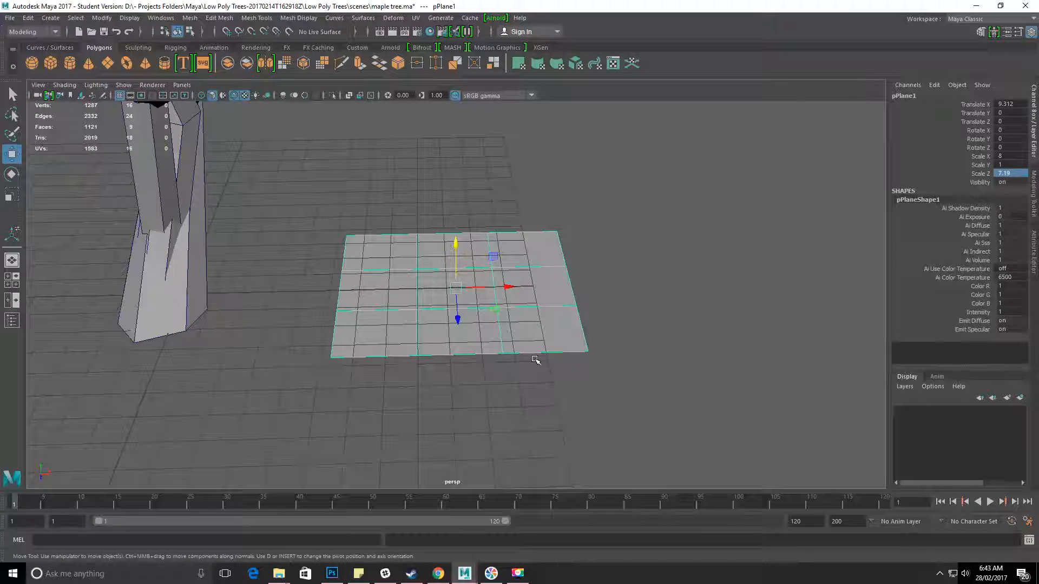
pyautogui.moveTo(349, 184); pyautogui.dragTo(664, 403)
pyautogui.keyDown('alt'); pyautogui.moveTo(519, 337); pyautogui.dragTo(510, 340); pyautogui.keyUp('alt')
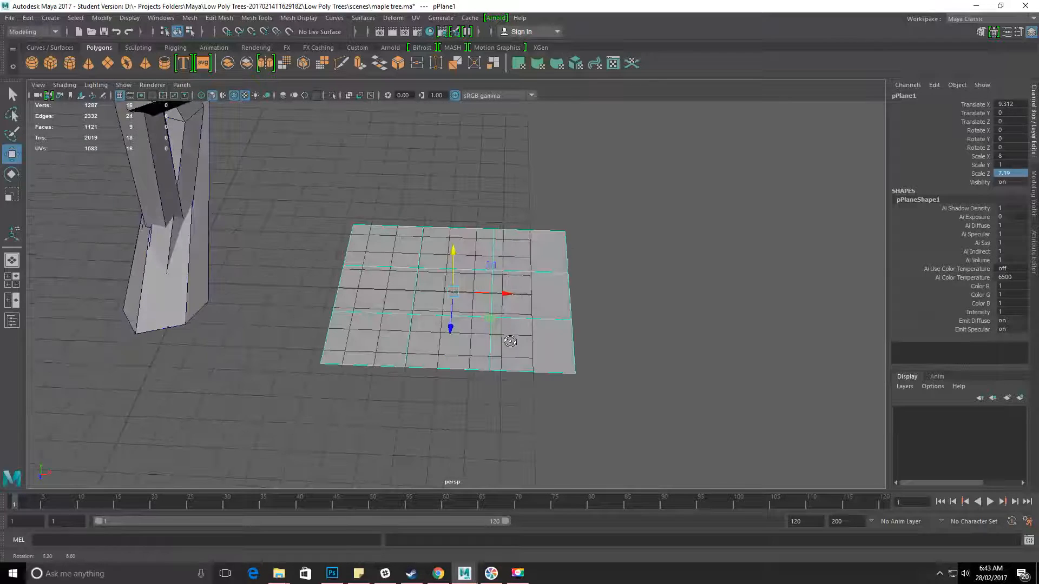
# Assign a new Lambert material to the plane.
pyautogui.rightClick(415, 247)
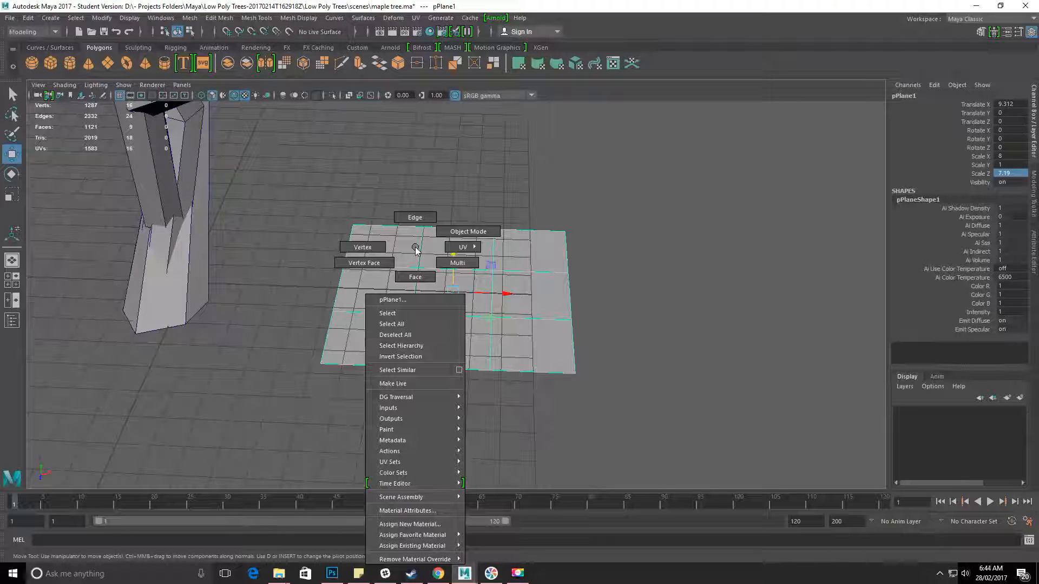
pyautogui.click(446, 527)
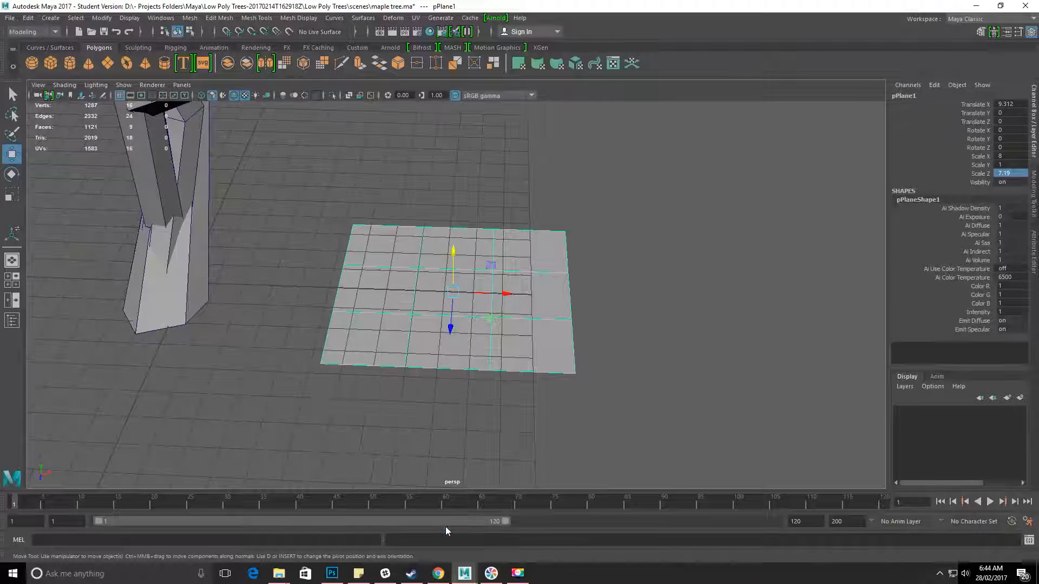
pyautogui.moveTo(400, 196); pyautogui.dragTo(705, 92)
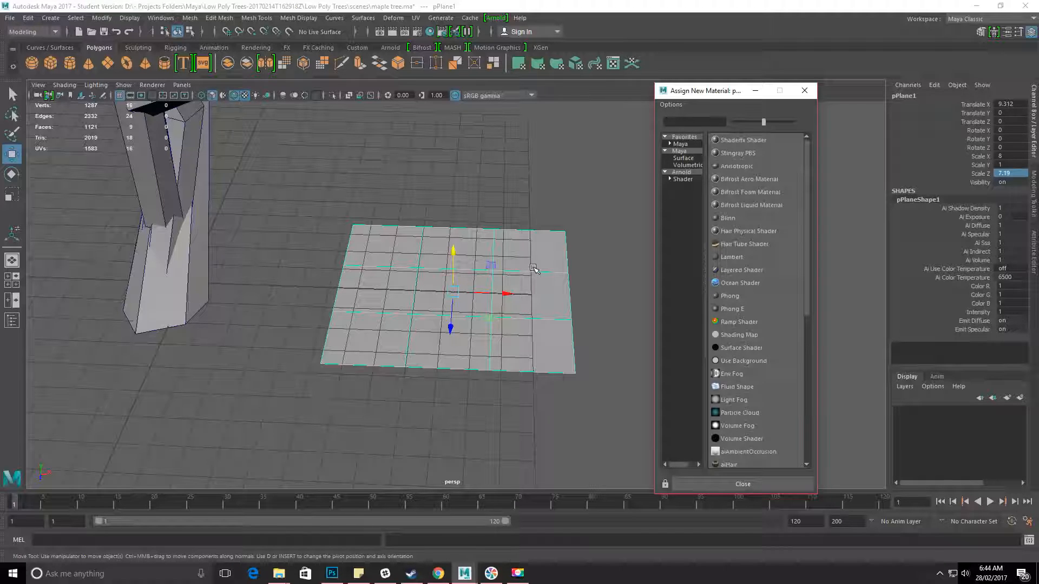
pyautogui.keyDown('alt'); pyautogui.moveTo(480, 441); pyautogui.dragTo(490, 407); pyautogui.keyUp('alt')
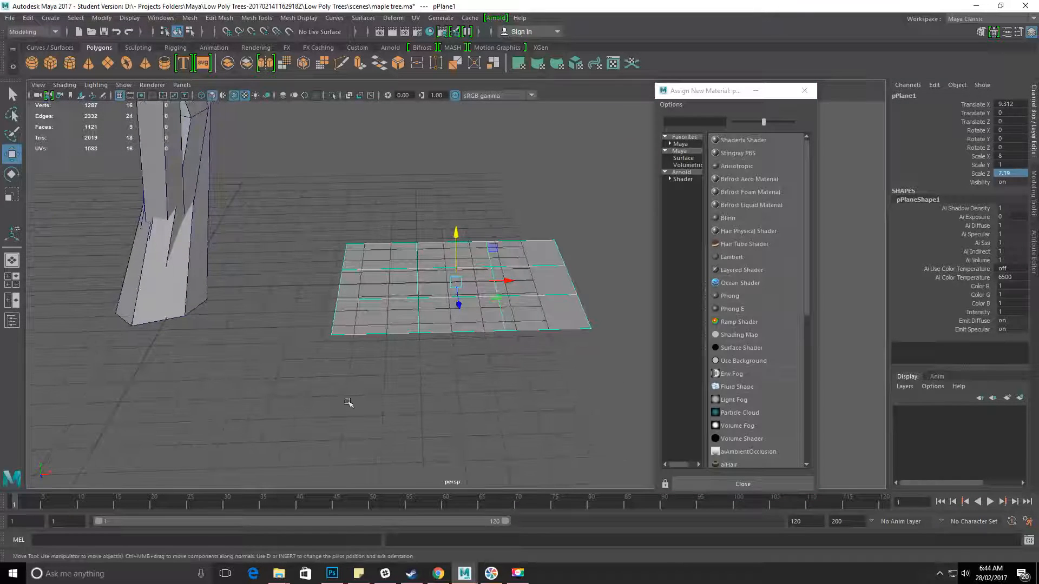
pyautogui.keyDown('alt'); pyautogui.moveTo(363, 298); pyautogui.dragTo(355, 355, button='middle'); pyautogui.keyUp('alt')
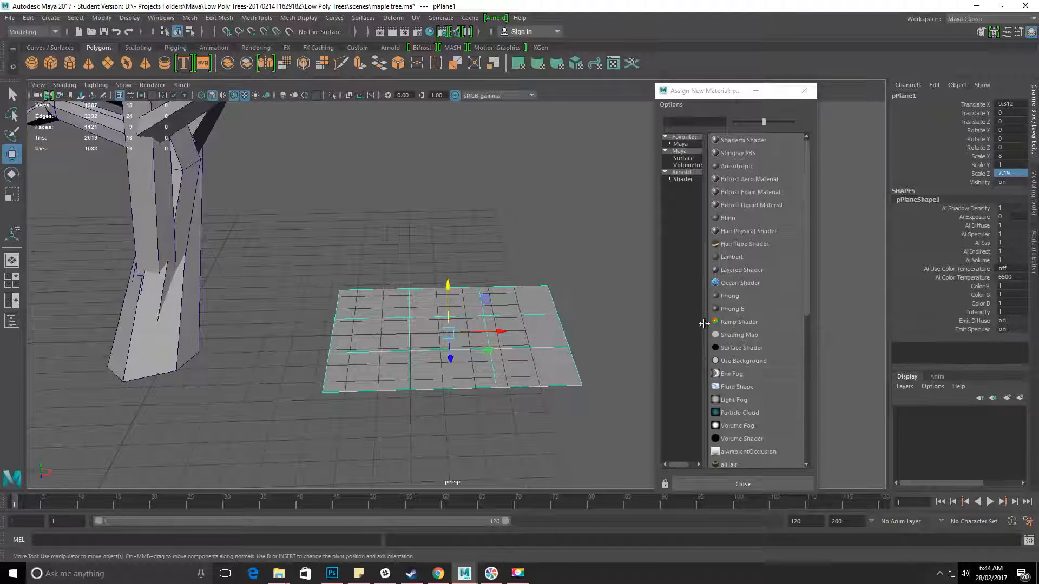
pyautogui.click(732, 259)
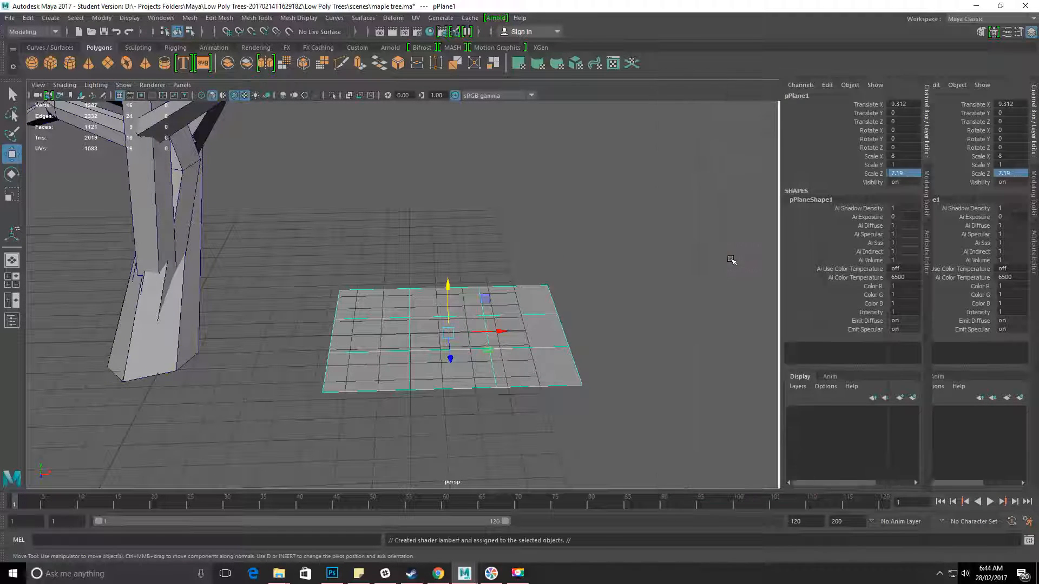
# Reselect the plane and display its Lambert material's attributes in the Attribute Editor.
pyautogui.hotkey('ctrl', 'a')
pyautogui.keyDown('alt'); pyautogui.moveTo(563, 269); pyautogui.dragTo(762, 192); pyautogui.keyUp('alt')
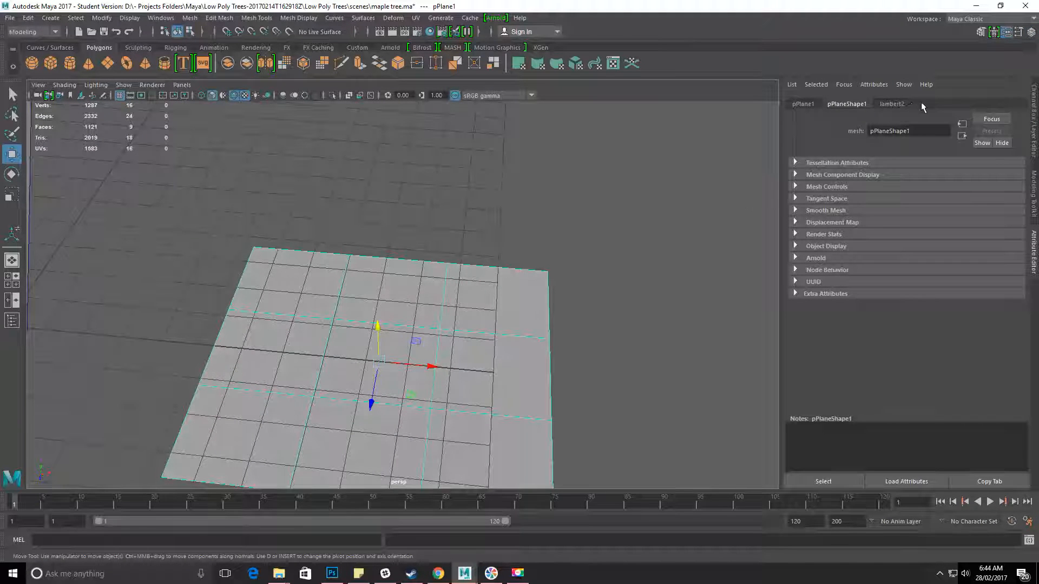
pyautogui.click(659, 274)
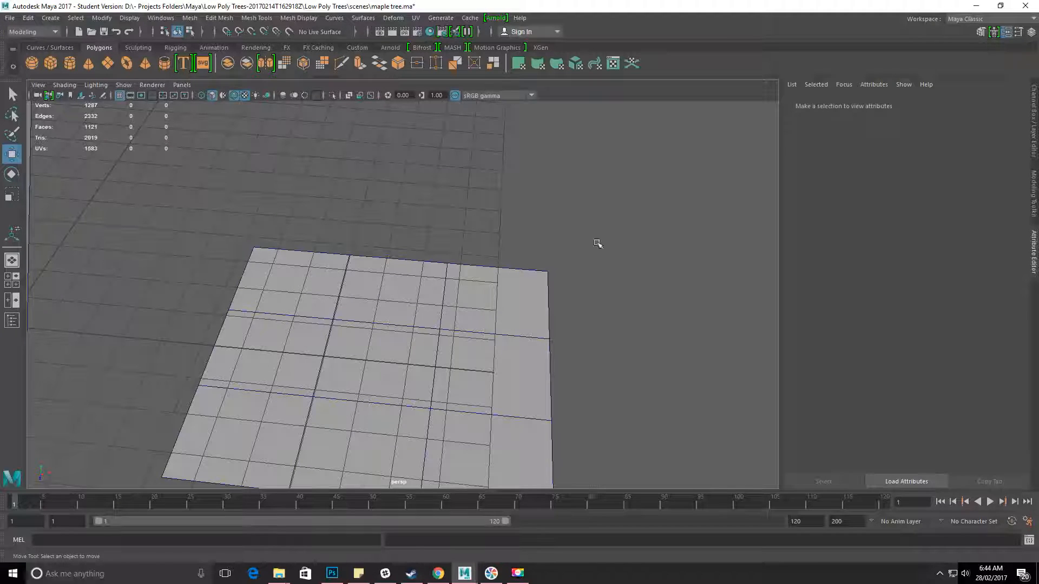
pyautogui.click(474, 297)
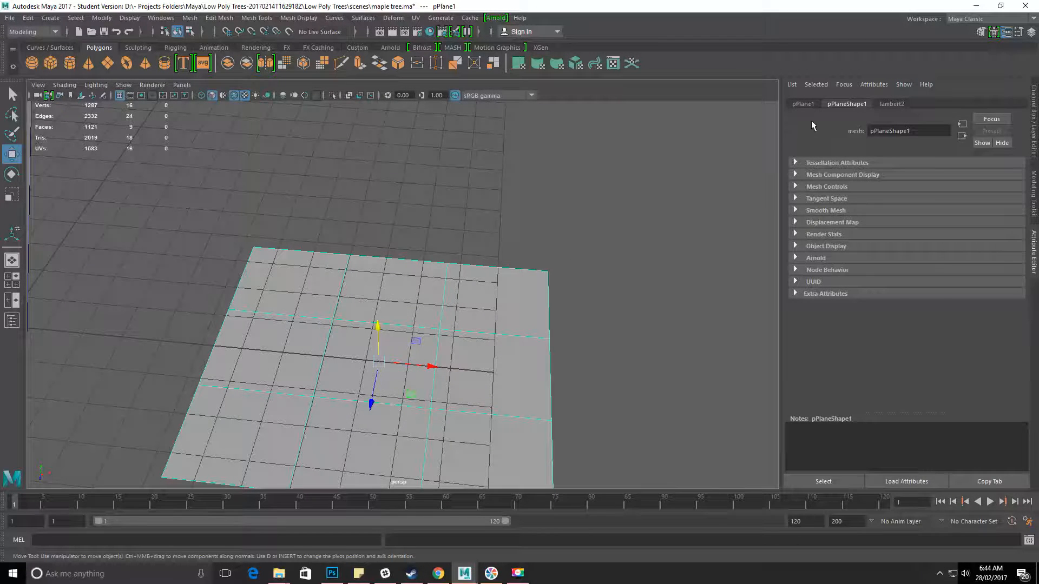
pyautogui.click(893, 104)
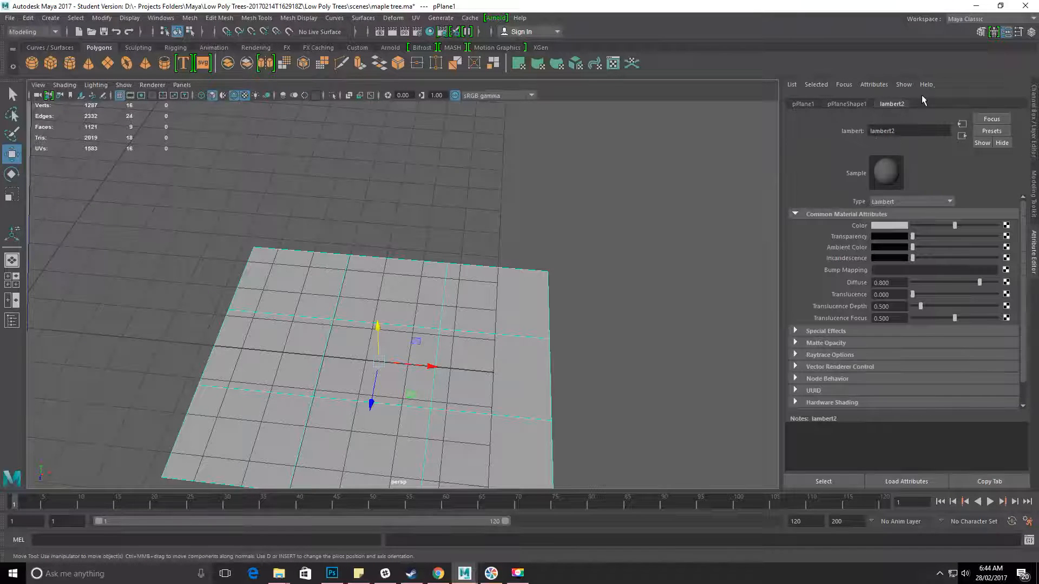
pyautogui.hotkey('ctrl', 'a')
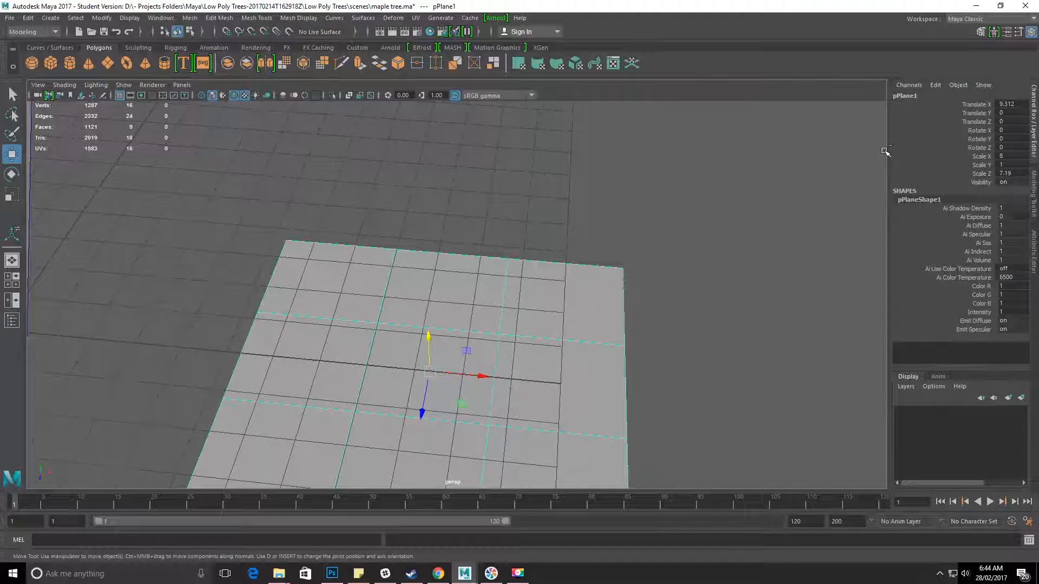
pyautogui.hotkey('ctrl', 'a')
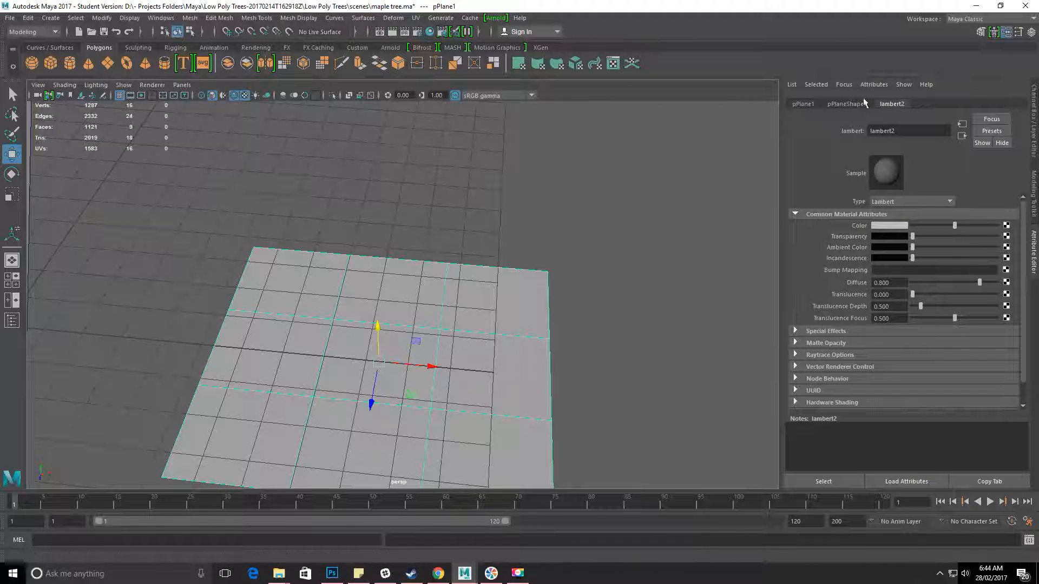
# Connect a File texture node to the Color attribute of the plane's Lambert material.
pyautogui.keyDown('alt'); pyautogui.moveTo(452, 455); pyautogui.dragTo(475, 348); pyautogui.keyUp('alt')
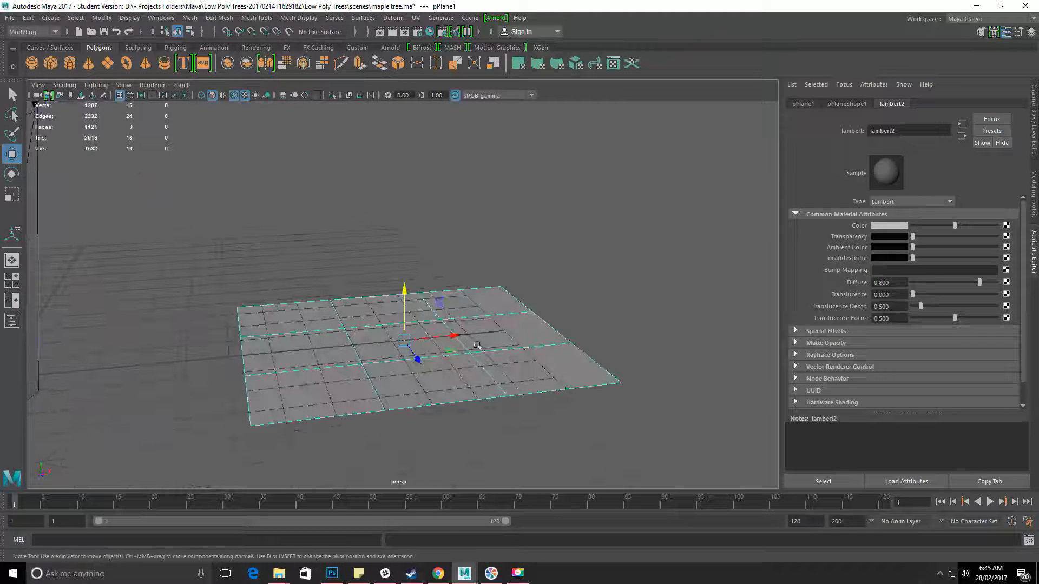
pyautogui.keyDown('alt'); pyautogui.moveTo(427, 341); pyautogui.dragTo(475, 345, button='right'); pyautogui.keyUp('alt')
pyautogui.keyDown('alt'); pyautogui.moveTo(483, 317); pyautogui.dragTo(511, 311, button='middle'); pyautogui.keyUp('alt')
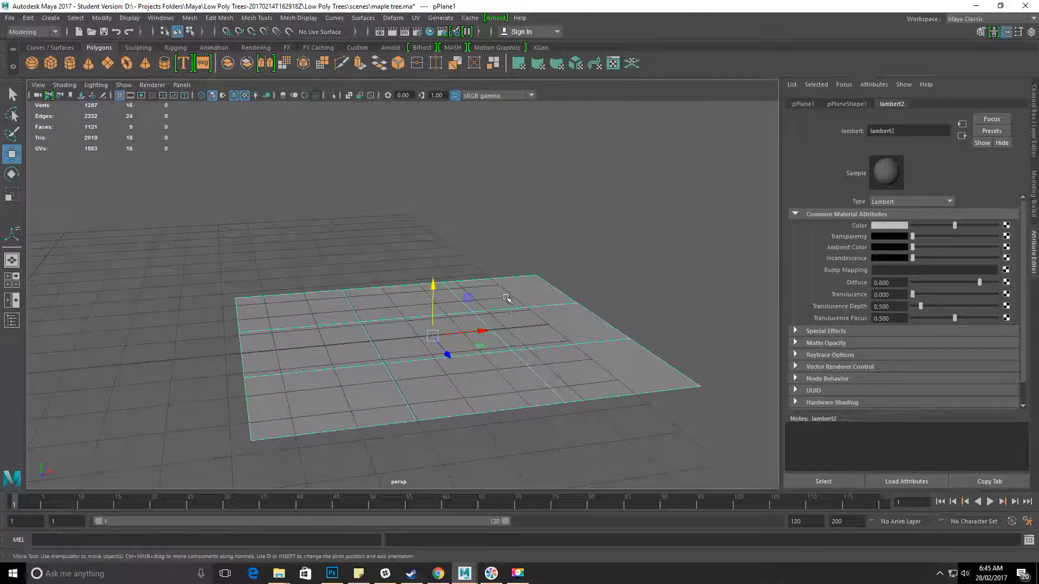
pyautogui.keyDown('alt'); pyautogui.moveTo(507, 298); pyautogui.dragTo(490, 290); pyautogui.keyUp('alt')
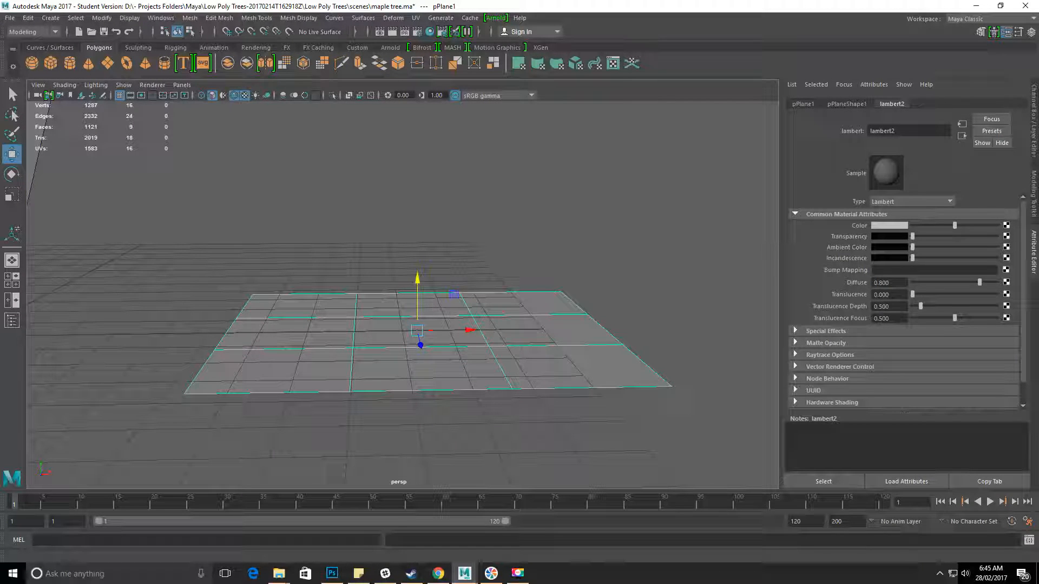
pyautogui.click(1006, 226)
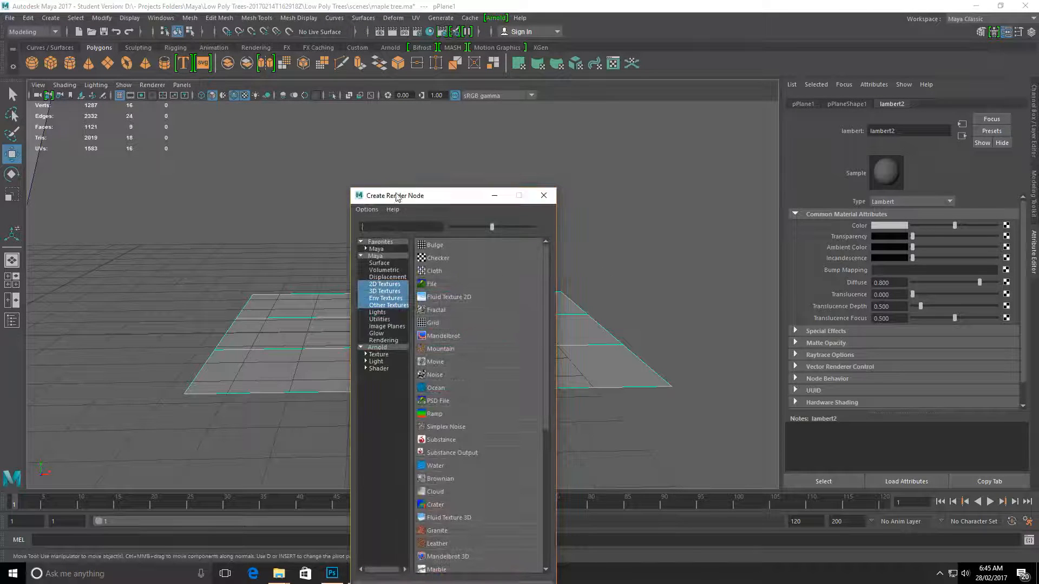
pyautogui.moveTo(419, 210); pyautogui.dragTo(581, 22)
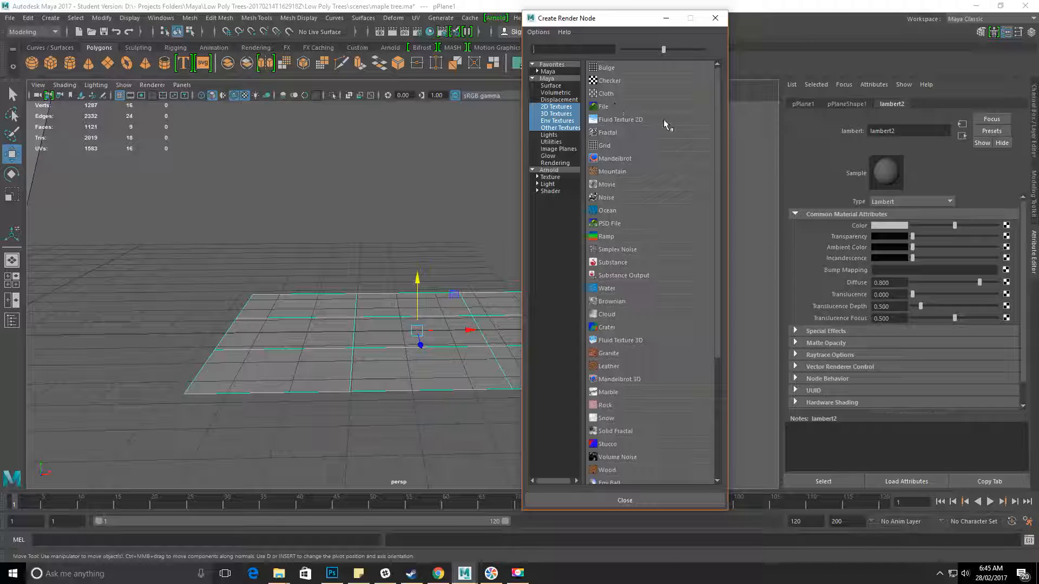
pyautogui.click(605, 107)
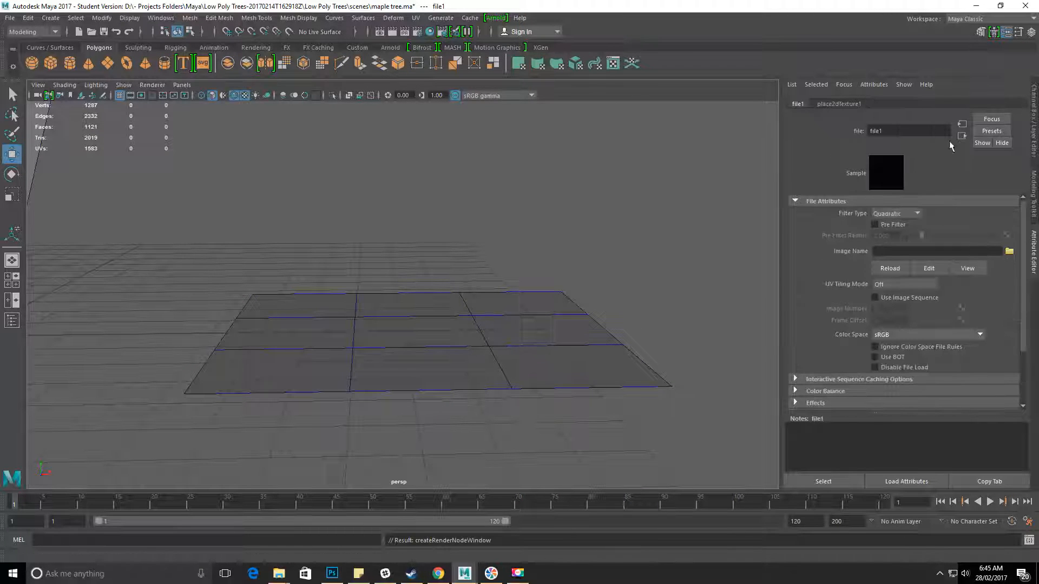
# Reselect the leaf plane and display the File texture node connected to its Lambert material's Color attribute.
pyautogui.keyDown('alt'); pyautogui.moveTo(541, 287); pyautogui.dragTo(489, 244, button='right'); pyautogui.keyUp('alt')
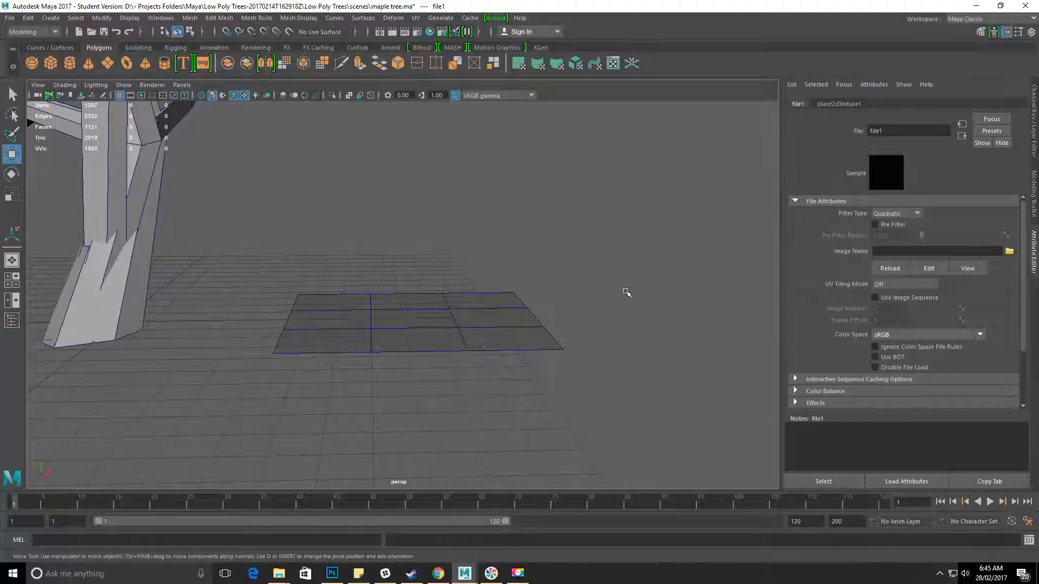
pyautogui.click(626, 292)
pyautogui.click(424, 322)
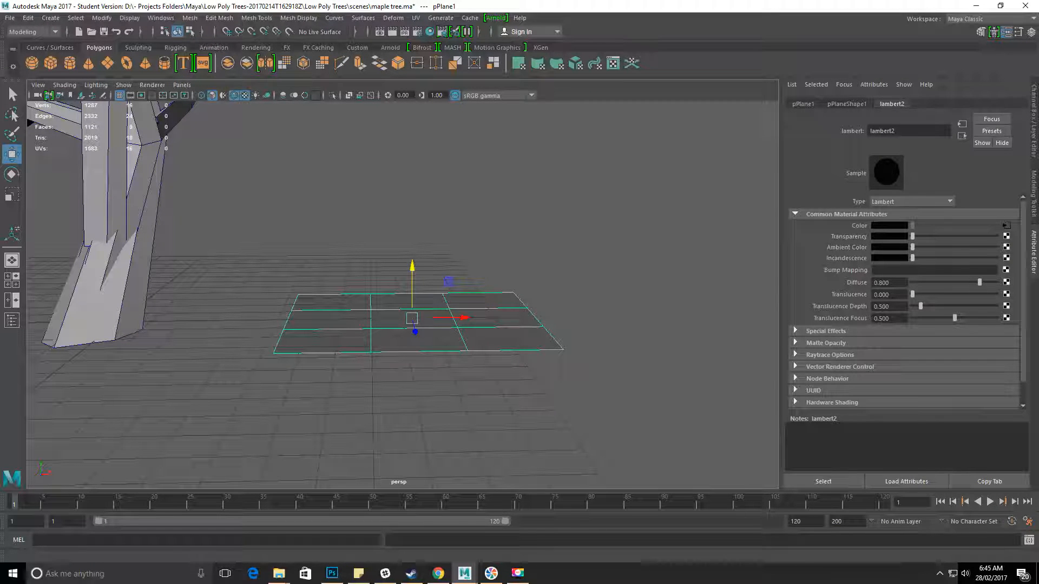
pyautogui.click(1006, 228)
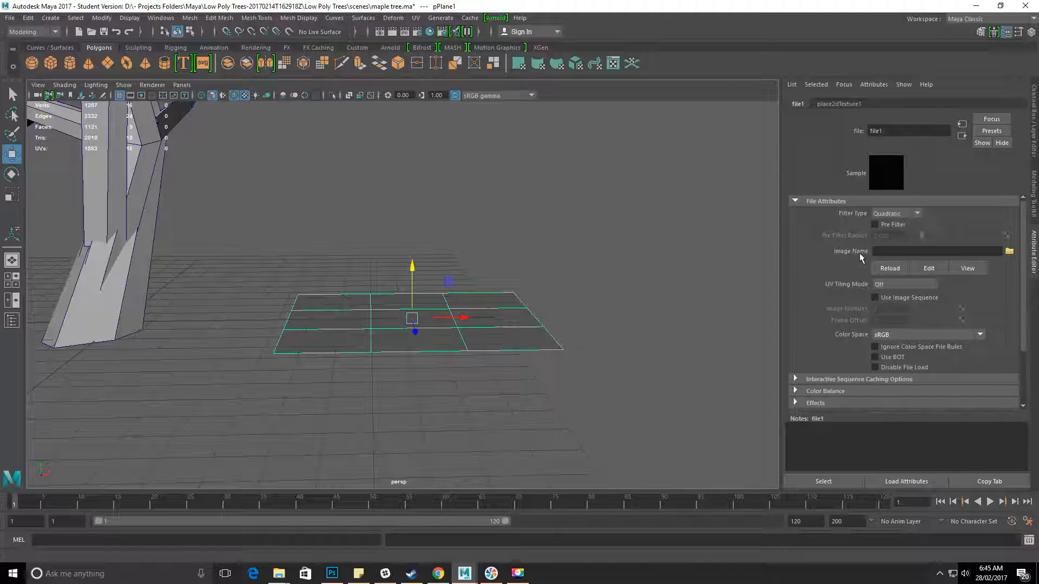
# Load "maple branch v2.png" from the sourceimages folder as the File texture's image.
pyautogui.click(1010, 252)
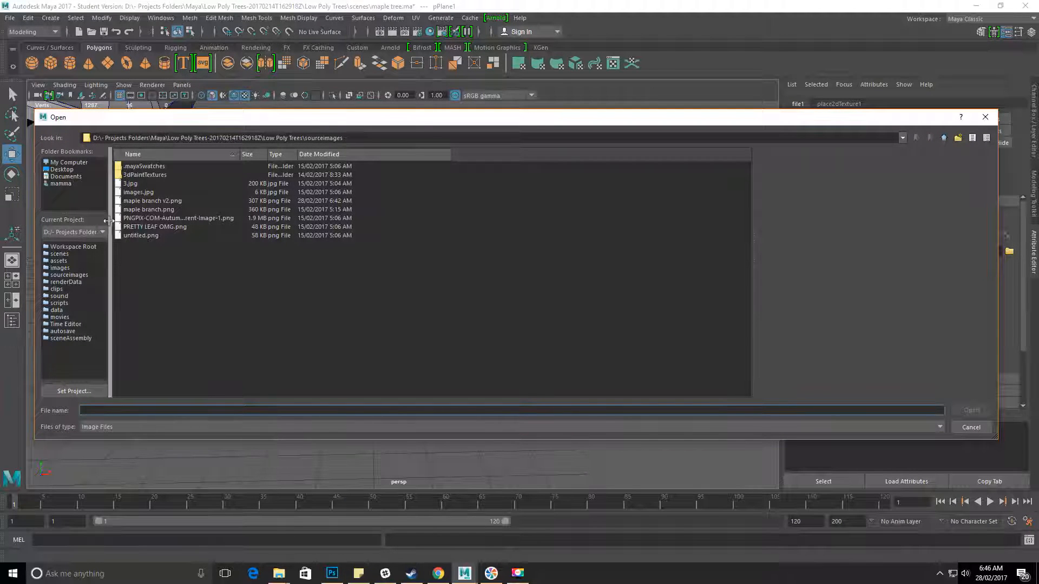
pyautogui.click(155, 201)
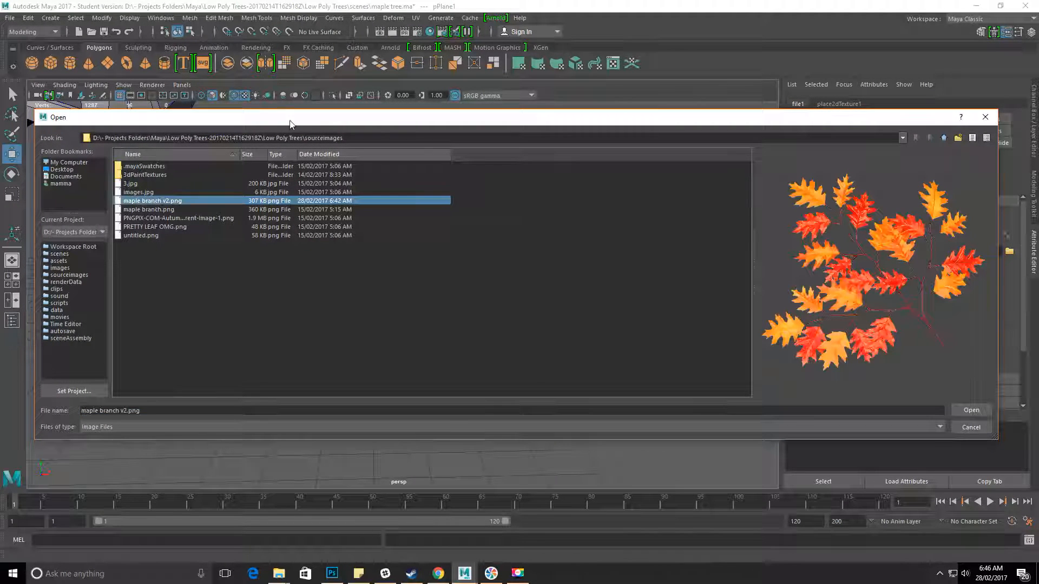
pyautogui.moveTo(362, 138); pyautogui.dragTo(317, 139)
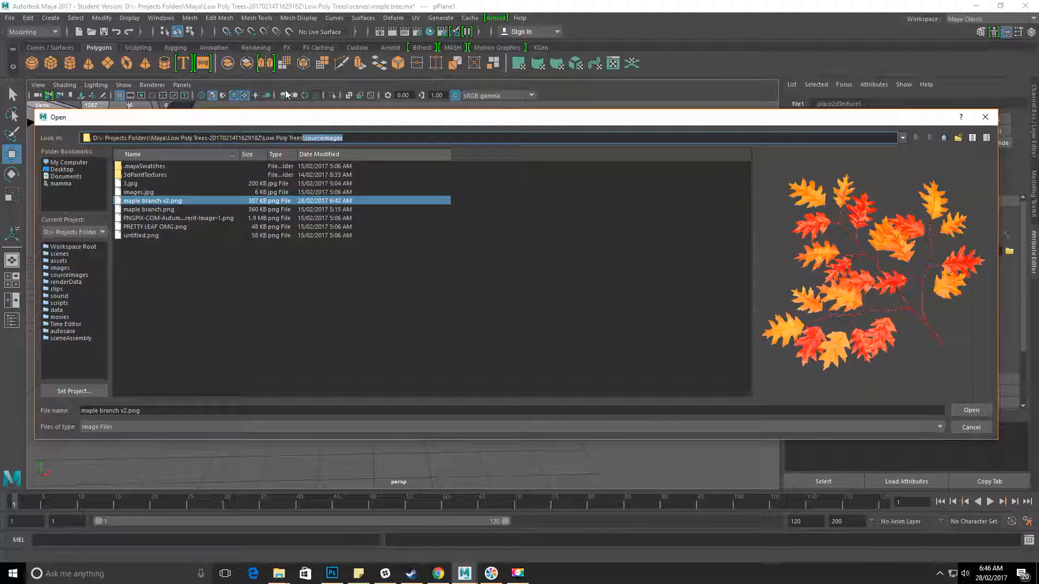
pyautogui.click(167, 210)
pyautogui.click(167, 202)
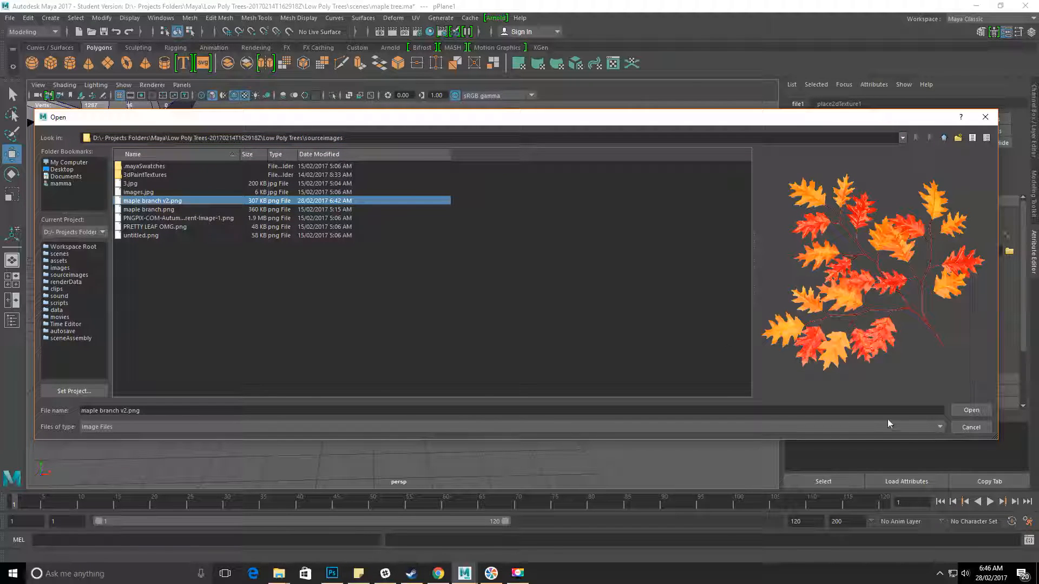
pyautogui.click(980, 409)
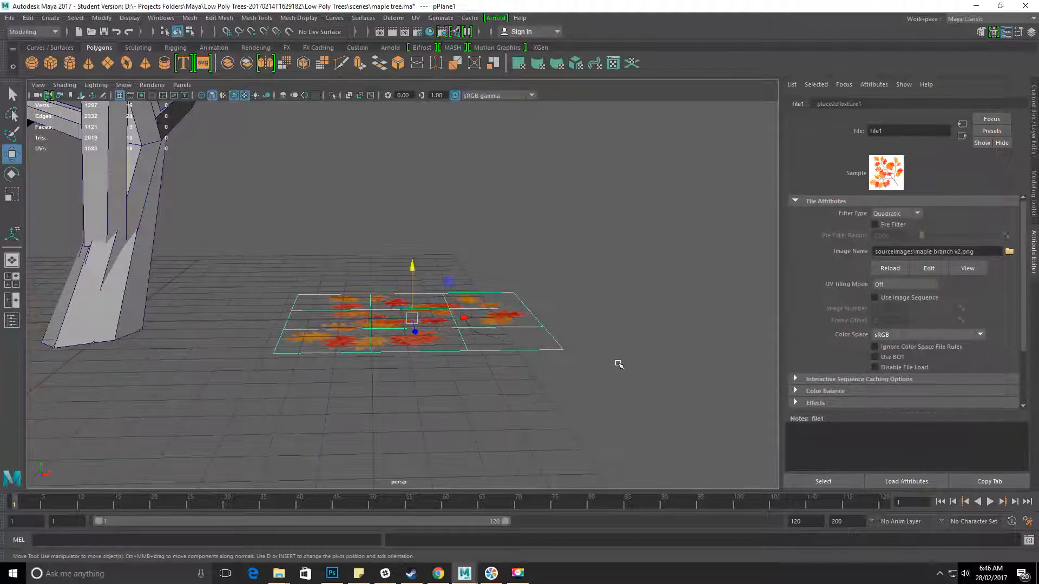
# Examine the textured plane from above and below to compare how the leaves display on each side.
pyautogui.keyDown('alt'); pyautogui.moveTo(567, 234); pyautogui.dragTo(499, 382); pyautogui.keyUp('alt')
pyautogui.click(622, 387)
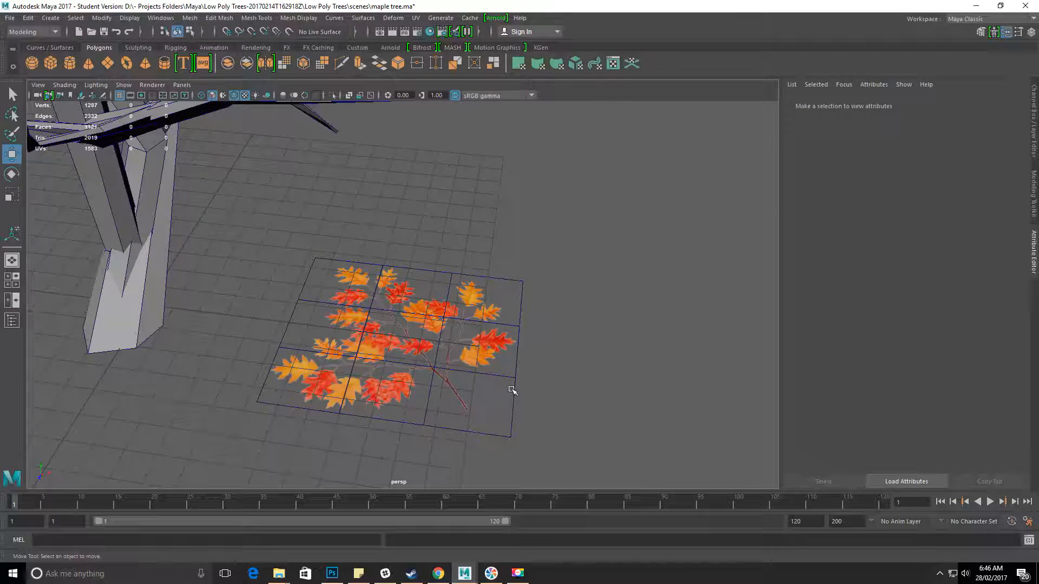
pyautogui.click(512, 389)
pyautogui.moveTo(524, 441)
pyautogui.keyDown('alt'); pyautogui.mouseDown()
pyautogui.moveTo(550, 434)
pyautogui.moveTo(537, 431)
pyautogui.mouseUp(); pyautogui.keyUp('alt')
pyautogui.hotkey('ctrl', 'a')
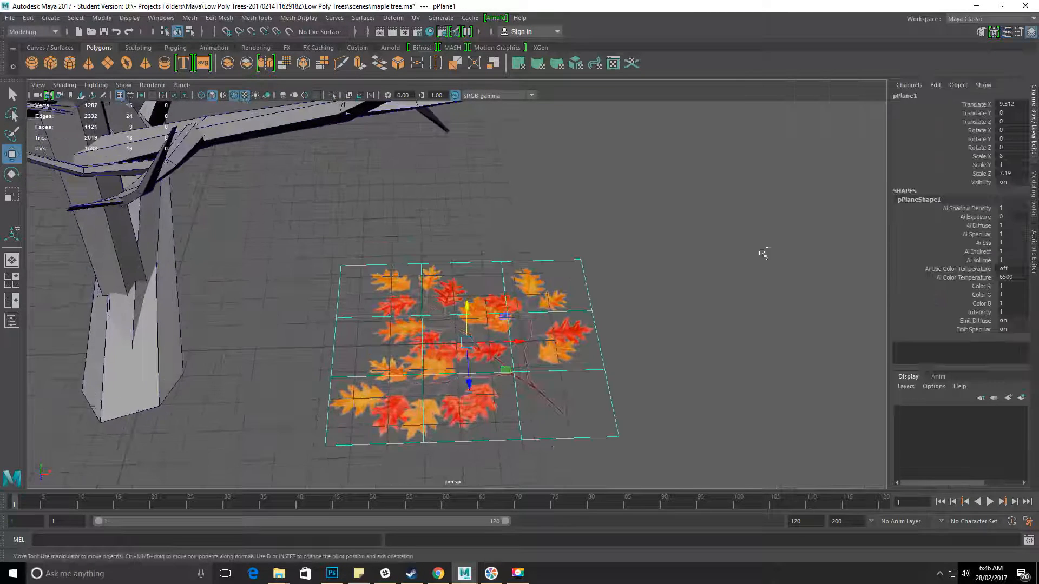
pyautogui.keyDown('alt'); pyautogui.moveTo(516, 253); pyautogui.dragTo(488, 265); pyautogui.keyUp('alt')
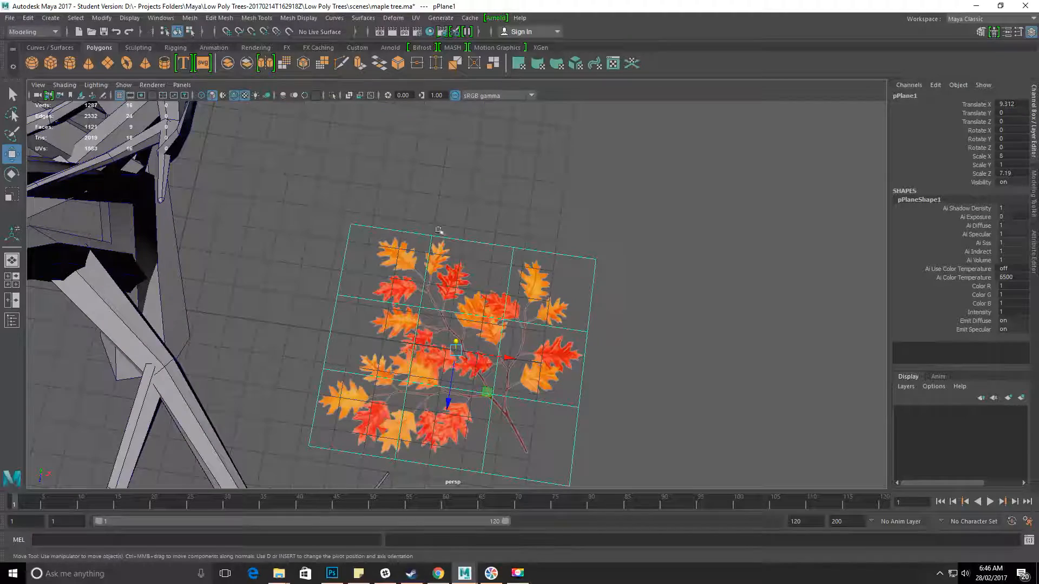
pyautogui.keyDown('alt'); pyautogui.moveTo(599, 351); pyautogui.dragTo(525, 212); pyautogui.keyUp('alt')
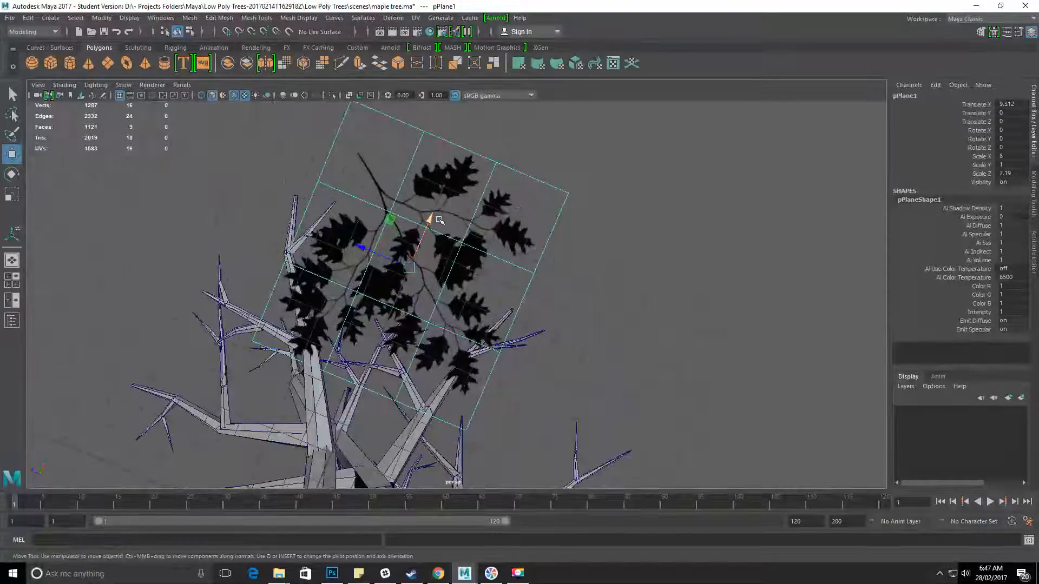
pyautogui.keyDown('alt'); pyautogui.moveTo(451, 296); pyautogui.dragTo(415, 305); pyautogui.keyUp('alt')
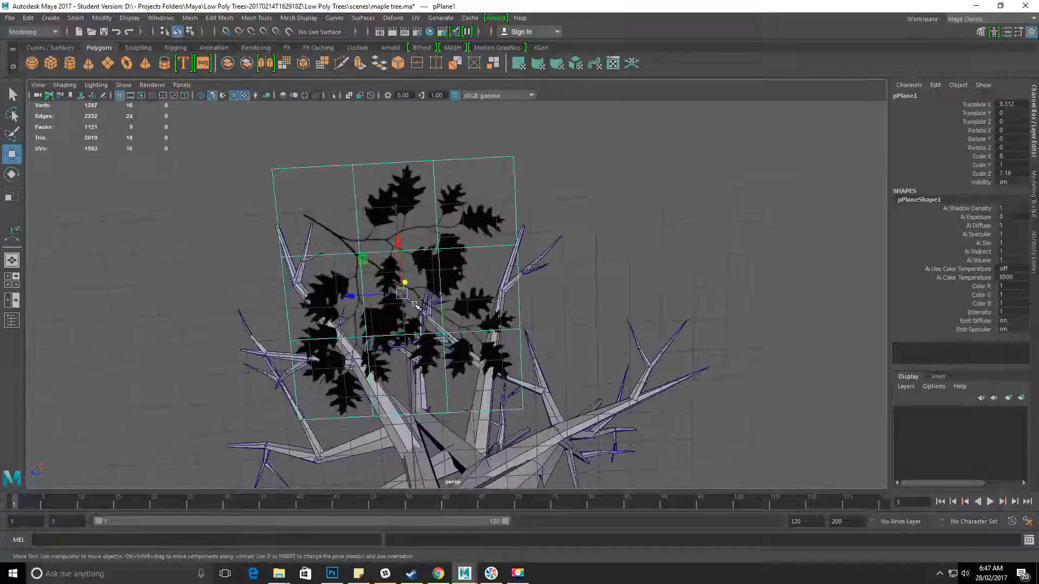
# Display the Render Stats of the plane's shape node in the Attribute Editor.
pyautogui.hotkey('ctrl', 'a')
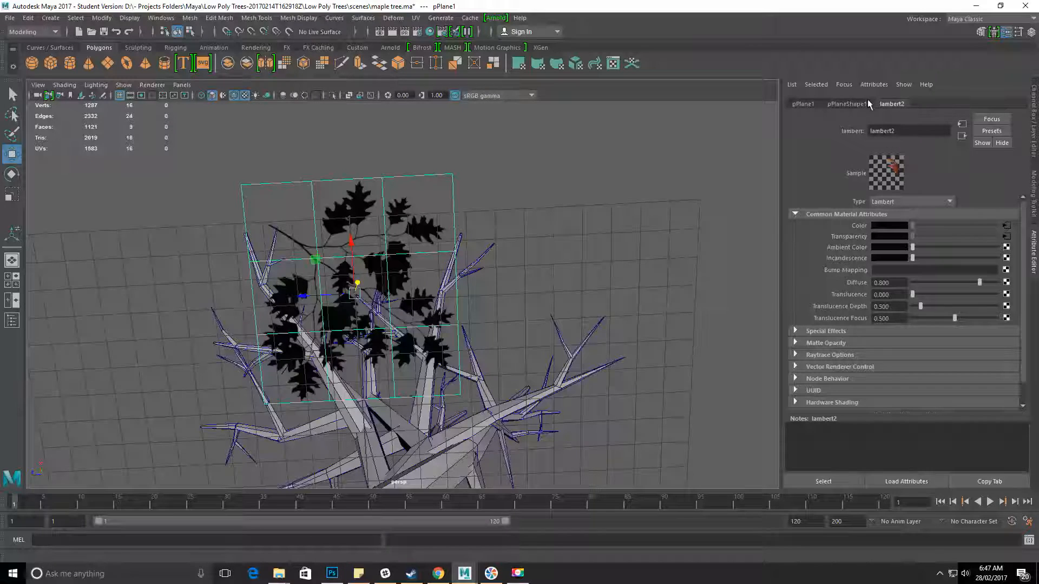
pyautogui.click(844, 105)
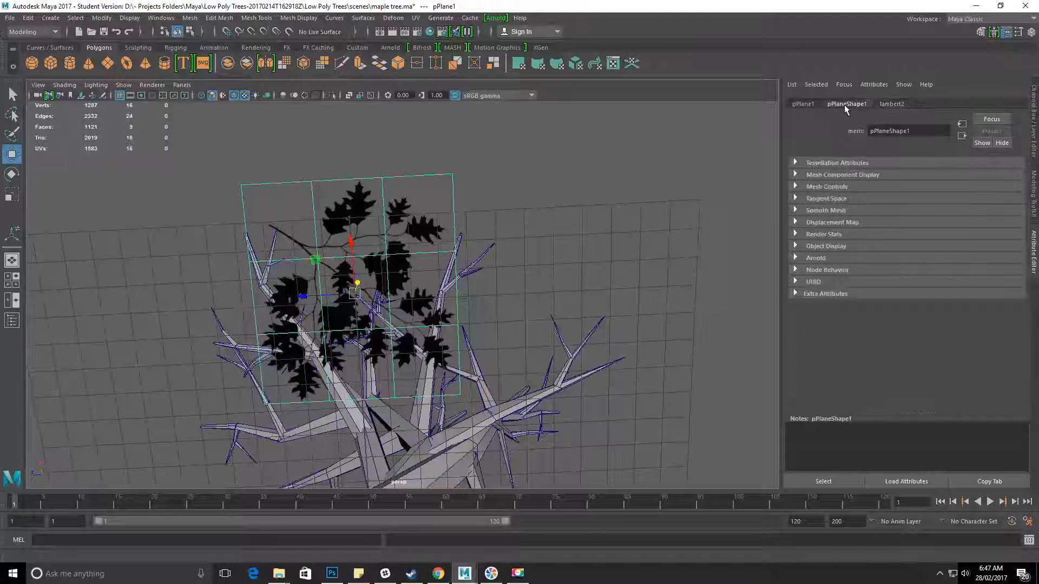
pyautogui.click(823, 234)
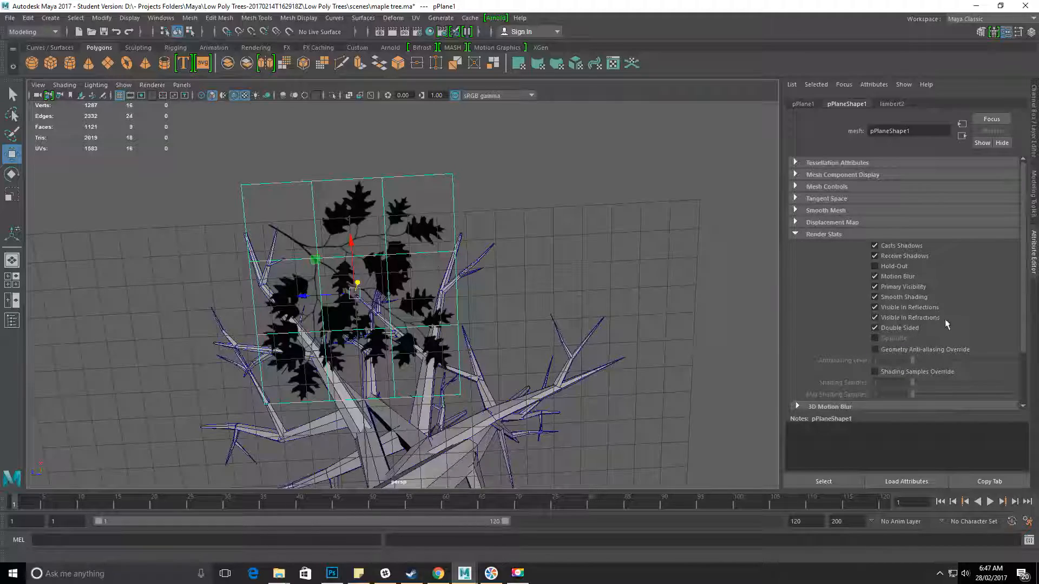
pyautogui.keyDown('alt'); pyautogui.moveTo(346, 200); pyautogui.dragTo(460, 219); pyautogui.keyUp('alt')
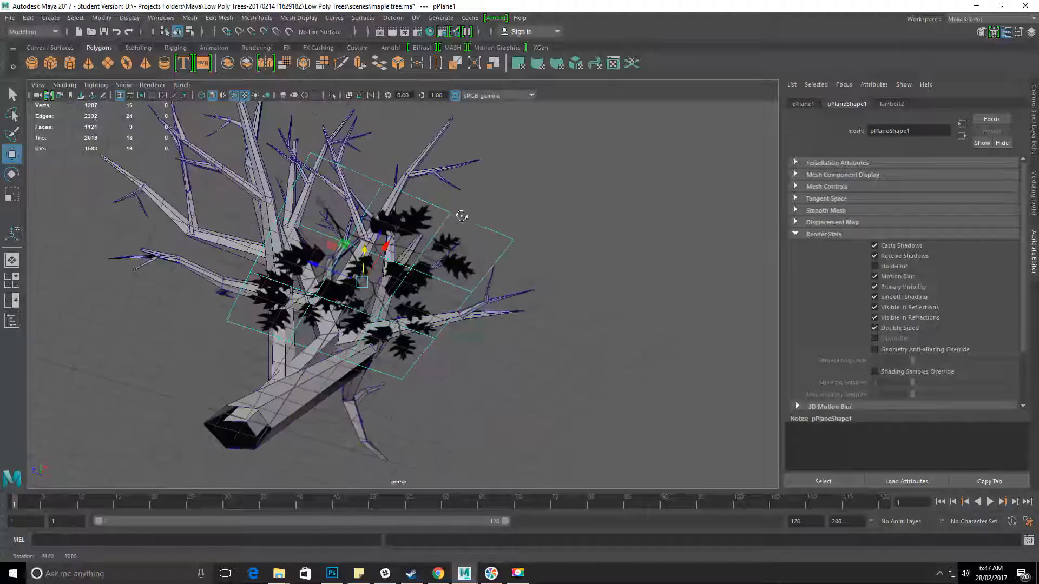
# Switch the perspective view's renderer to Legacy High Quality Viewport.
pyautogui.click(153, 85)
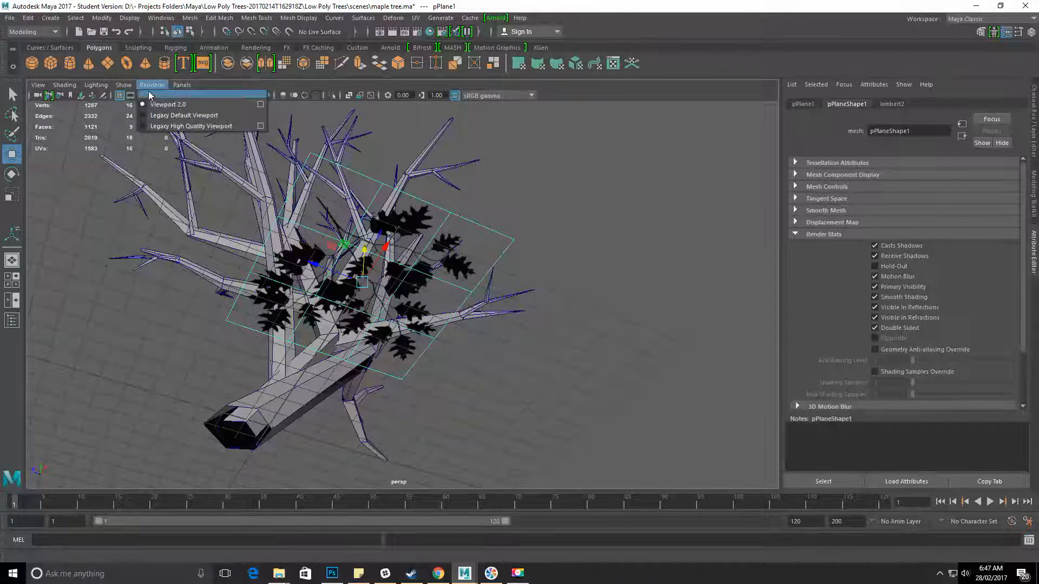
pyautogui.click(161, 126)
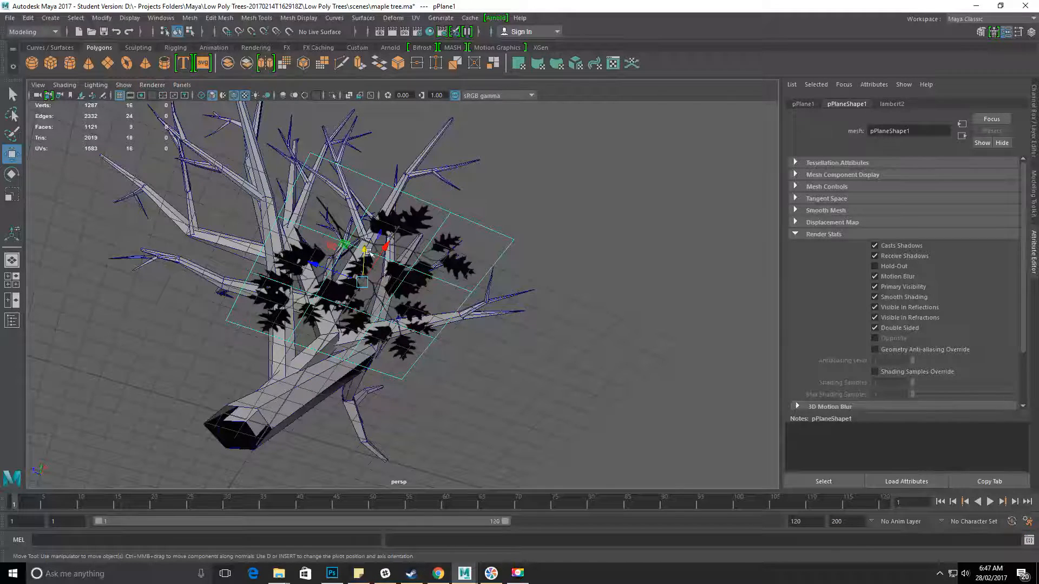
pyautogui.keyDown('alt'); pyautogui.moveTo(352, 265); pyautogui.dragTo(278, 196); pyautogui.keyUp('alt')
pyautogui.keyDown('alt'); pyautogui.moveTo(279, 145); pyautogui.dragTo(357, 234); pyautogui.keyUp('alt')
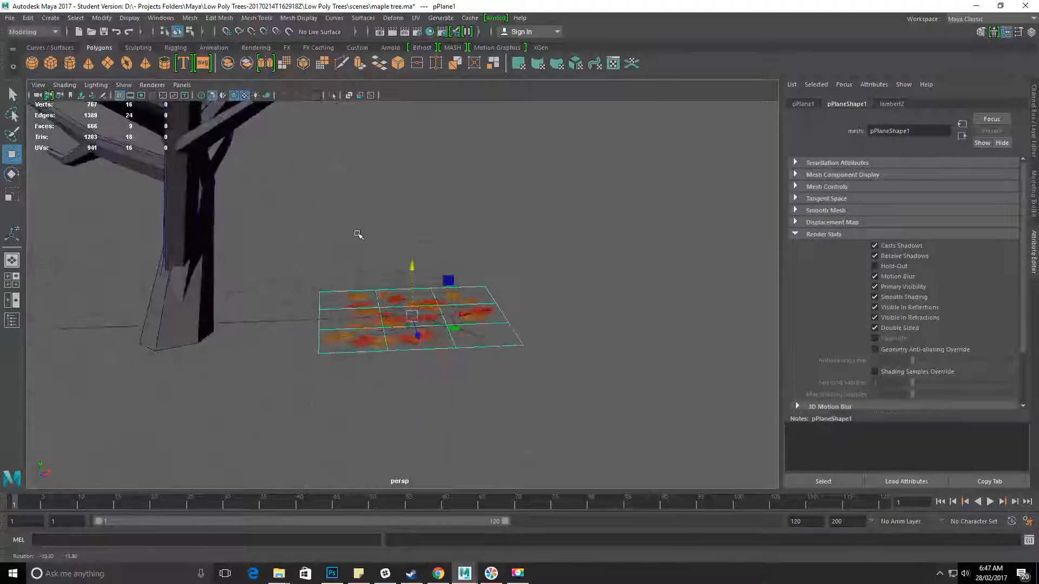
# Edit the leaf plane's vertices, moving them vertically to bend the flat card into an arch with lowered outer corners.
pyautogui.keyDown('alt'); pyautogui.moveTo(557, 351); pyautogui.dragTo(569, 379); pyautogui.keyUp('alt')
pyautogui.scroll(3, 578, 389)
pyautogui.keyDown('alt'); pyautogui.moveTo(485, 435); pyautogui.dragTo(482, 387, button='middle'); pyautogui.keyUp('alt')
pyautogui.scroll(-2, 482, 387)
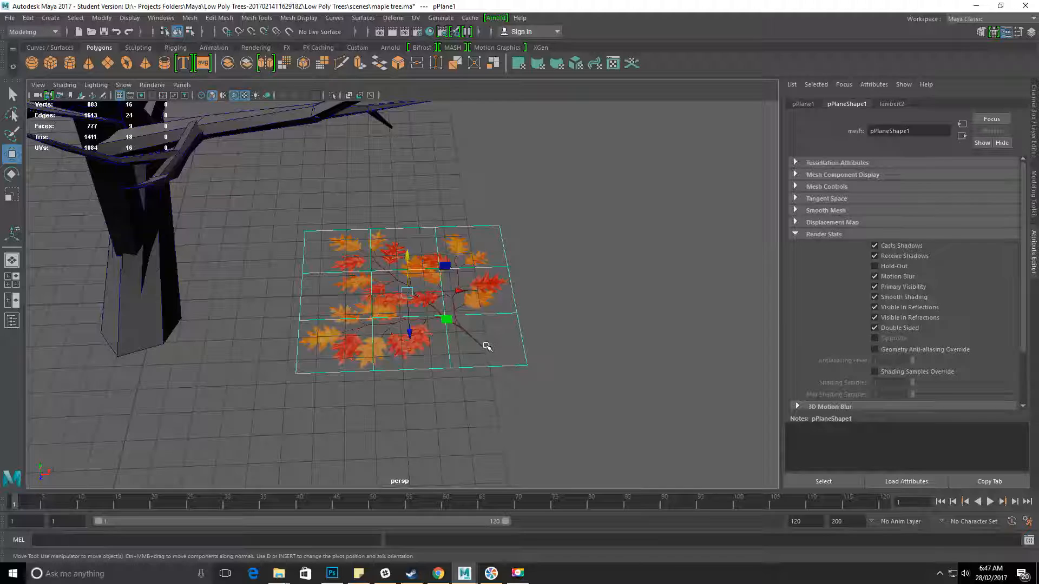
pyautogui.keyDown('alt'); pyautogui.moveTo(492, 352); pyautogui.dragTo(476, 271); pyautogui.keyUp('alt')
pyautogui.rightClick(497, 249)
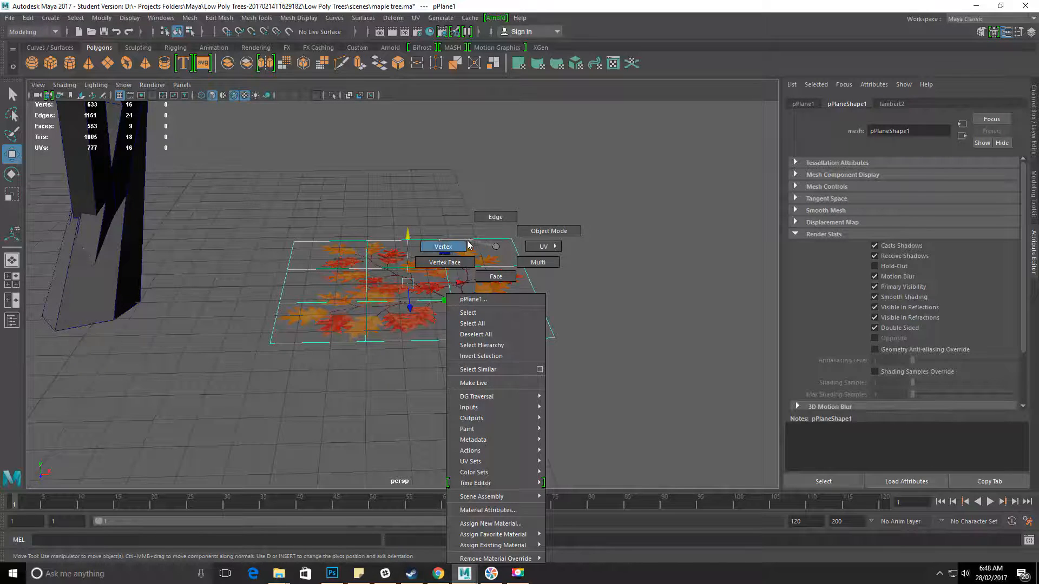
pyautogui.click(469, 245)
pyautogui.keyDown('alt'); pyautogui.moveTo(444, 238); pyautogui.dragTo(352, 221); pyautogui.keyUp('alt')
pyautogui.moveTo(465, 344); pyautogui.dragTo(464, 345)
pyautogui.keyDown('alt'); pyautogui.moveTo(465, 345); pyautogui.dragTo(459, 341); pyautogui.keyUp('alt')
pyautogui.moveTo(407, 225); pyautogui.dragTo(371, 202)
pyautogui.keyDown('alt'); pyautogui.moveTo(332, 255); pyautogui.dragTo(406, 285); pyautogui.keyUp('alt')
pyautogui.keyDown('alt'); pyautogui.moveTo(479, 377); pyautogui.dragTo(452, 346); pyautogui.keyUp('alt')
pyautogui.click(388, 209)
pyautogui.keyDown('alt'); pyautogui.moveTo(389, 199); pyautogui.dragTo(390, 265); pyautogui.keyUp('alt')
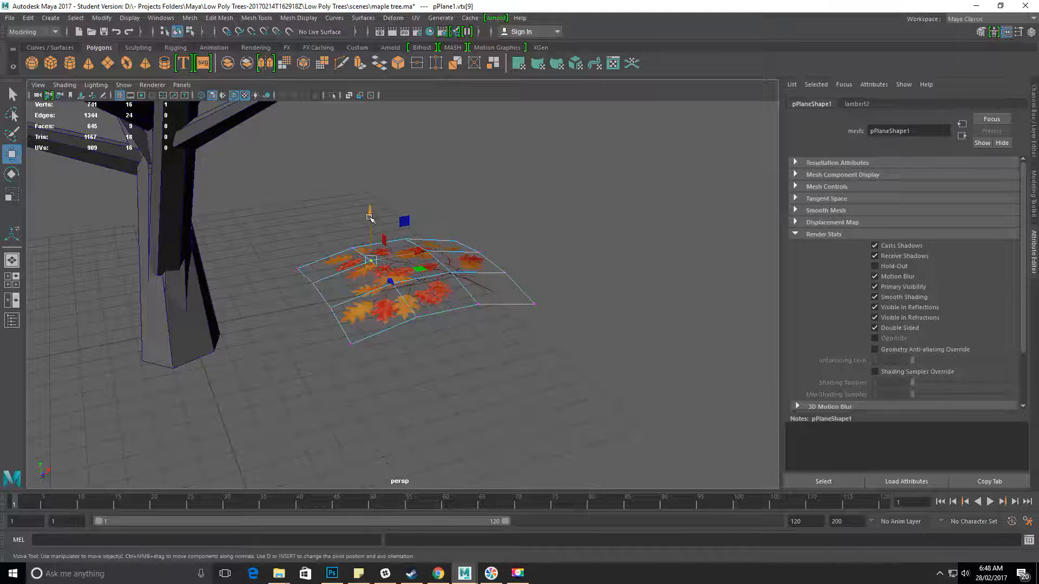
# Fine-tune the heights of the arched plane's inner and corner vertices.
pyautogui.keyDown('alt'); pyautogui.moveTo(369, 218); pyautogui.dragTo(343, 225); pyautogui.keyUp('alt')
pyautogui.keyDown('alt'); pyautogui.moveTo(531, 244); pyautogui.dragTo(541, 317); pyautogui.keyUp('alt')
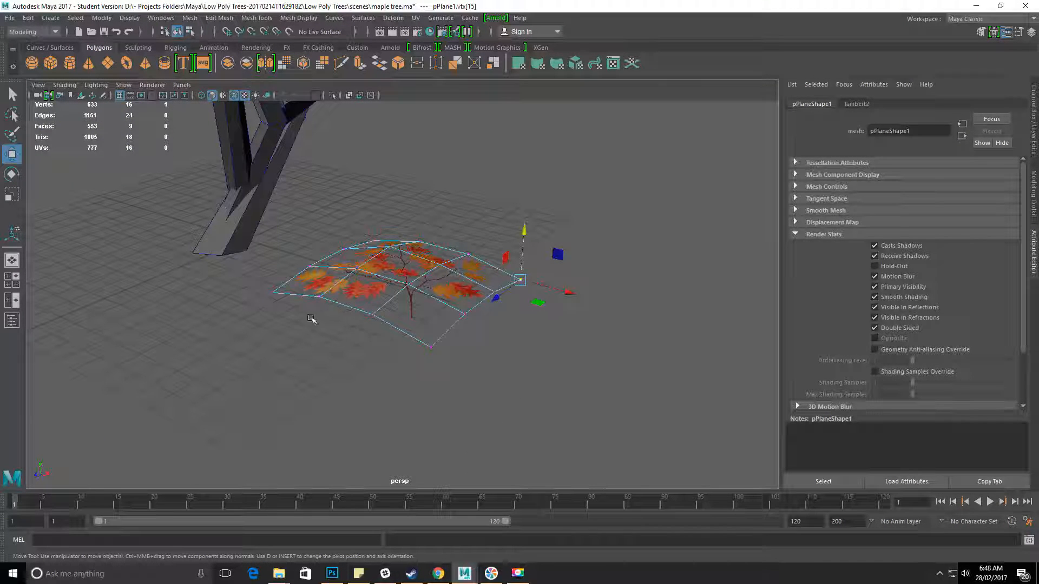
pyautogui.keyDown('shift'); pyautogui.moveTo(254, 282); pyautogui.dragTo(303, 309); pyautogui.keyUp('shift')
pyautogui.moveTo(398, 237); pyautogui.dragTo(439, 252)
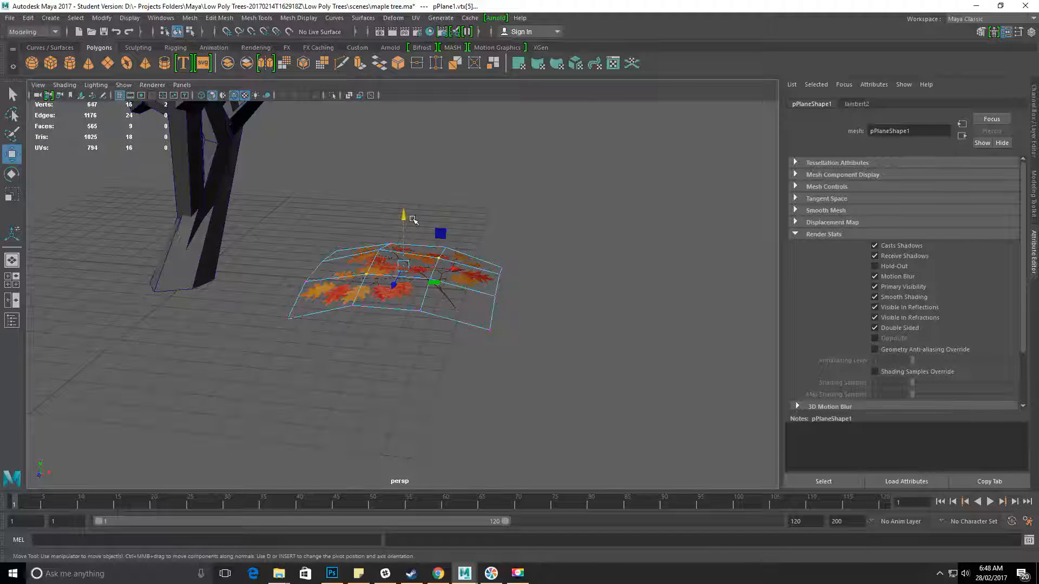
# Adjust the inner vertices to round out the leaf card's curve and return the plane to object mode.
pyautogui.keyDown('shift'); pyautogui.click(380, 250); pyautogui.keyUp('shift')
pyautogui.moveTo(403, 217); pyautogui.dragTo(443, 223)
pyautogui.click(549, 310)
pyautogui.click(443, 274)
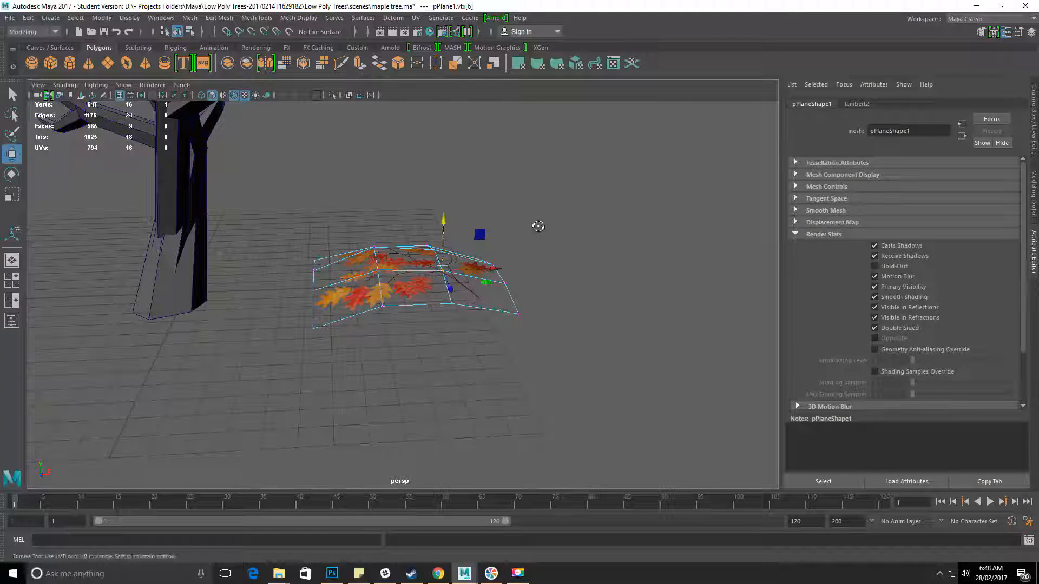
pyautogui.click(565, 295)
pyautogui.keyDown('alt'); pyautogui.moveTo(566, 295); pyautogui.dragTo(436, 288); pyautogui.keyUp('alt')
pyautogui.moveTo(376, 259); pyautogui.dragTo(434, 241, button='right')
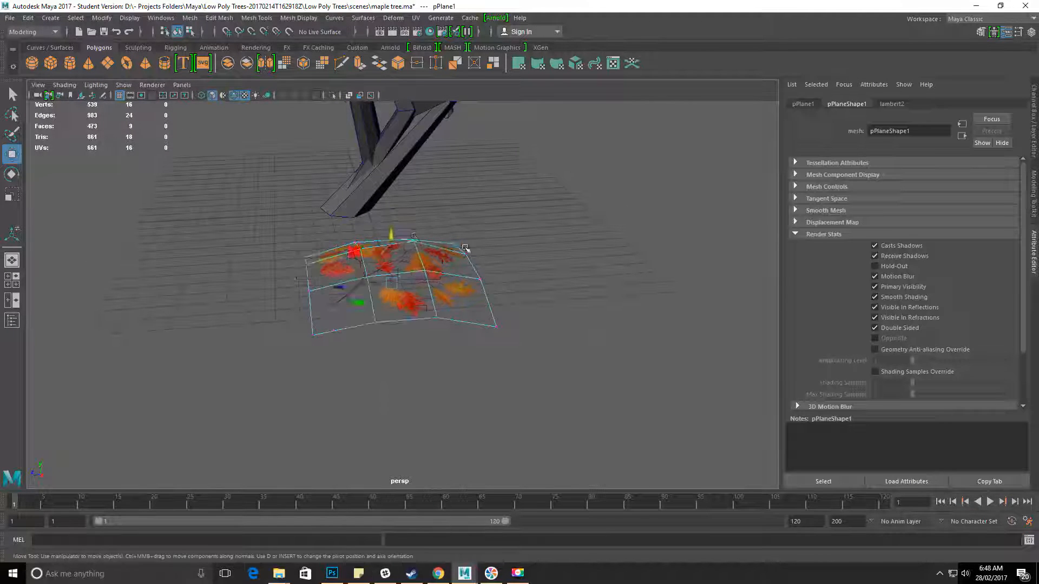
pyautogui.click(509, 271)
# Turn off the wireframe overlay on the shaded perspective view.
pyautogui.moveTo(510, 383)
pyautogui.keyDown('alt'); pyautogui.mouseDown()
pyautogui.moveTo(399, 366)
pyautogui.moveTo(496, 390)
pyautogui.moveTo(499, 380)
pyautogui.mouseUp(); pyautogui.keyUp('alt')
pyautogui.keyDown('alt'); pyautogui.moveTo(499, 379); pyautogui.dragTo(658, 444, button='right'); pyautogui.keyUp('alt')
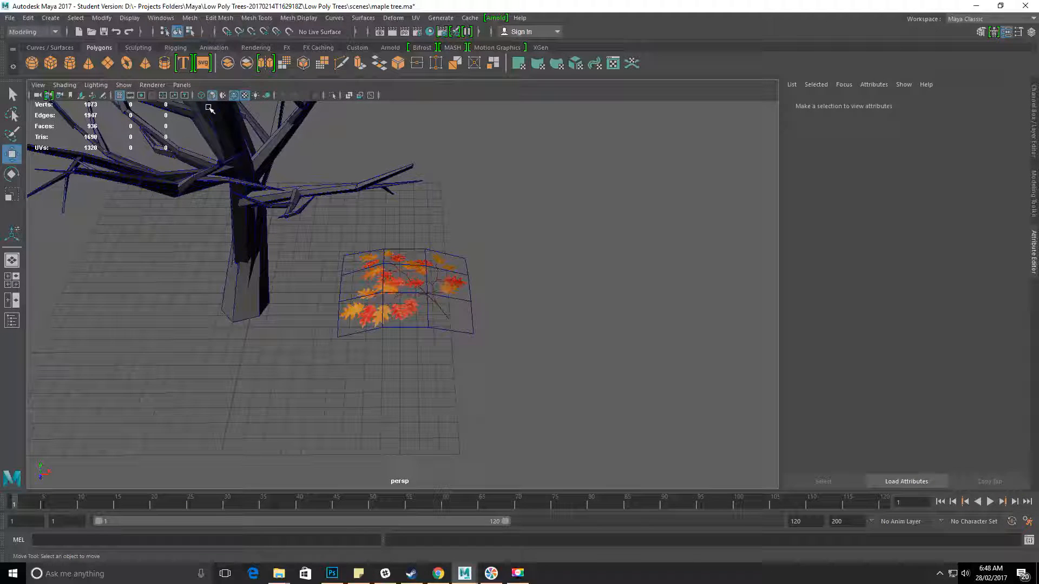
pyautogui.click(234, 95)
pyautogui.keyDown('alt'); pyautogui.moveTo(573, 288); pyautogui.dragTo(332, 305, button='right'); pyautogui.keyUp('alt')
pyautogui.keyDown('alt'); pyautogui.moveTo(332, 306); pyautogui.dragTo(367, 280); pyautogui.keyUp('alt')
pyautogui.keyDown('alt'); pyautogui.moveTo(367, 279); pyautogui.dragTo(370, 280, button='right'); pyautogui.keyUp('alt')
pyautogui.keyDown('alt'); pyautogui.moveTo(370, 280); pyautogui.dragTo(398, 279); pyautogui.keyUp('alt')
# Move the leaf card's pivot point from its centre to near the base of the branch stem.
pyautogui.click(397, 277)
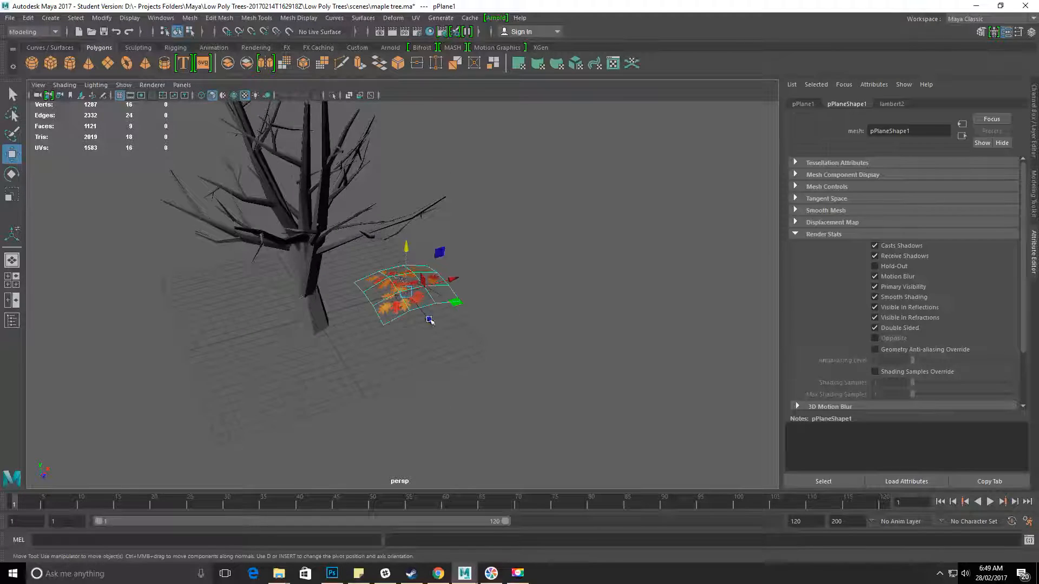
pyautogui.keyDown('alt'); pyautogui.moveTo(522, 390); pyautogui.dragTo(470, 403); pyautogui.keyUp('alt')
pyautogui.keyDown('alt'); pyautogui.moveTo(471, 404); pyautogui.dragTo(665, 487, button='right'); pyautogui.keyUp('alt')
pyautogui.keyDown('alt'); pyautogui.moveTo(566, 371); pyautogui.dragTo(517, 368); pyautogui.keyUp('alt')
pyautogui.keyDown('alt'); pyautogui.moveTo(517, 368); pyautogui.dragTo(544, 426, button='right'); pyautogui.keyUp('alt')
pyautogui.keyDown('alt'); pyautogui.moveTo(544, 426); pyautogui.dragTo(408, 336); pyautogui.keyUp('alt')
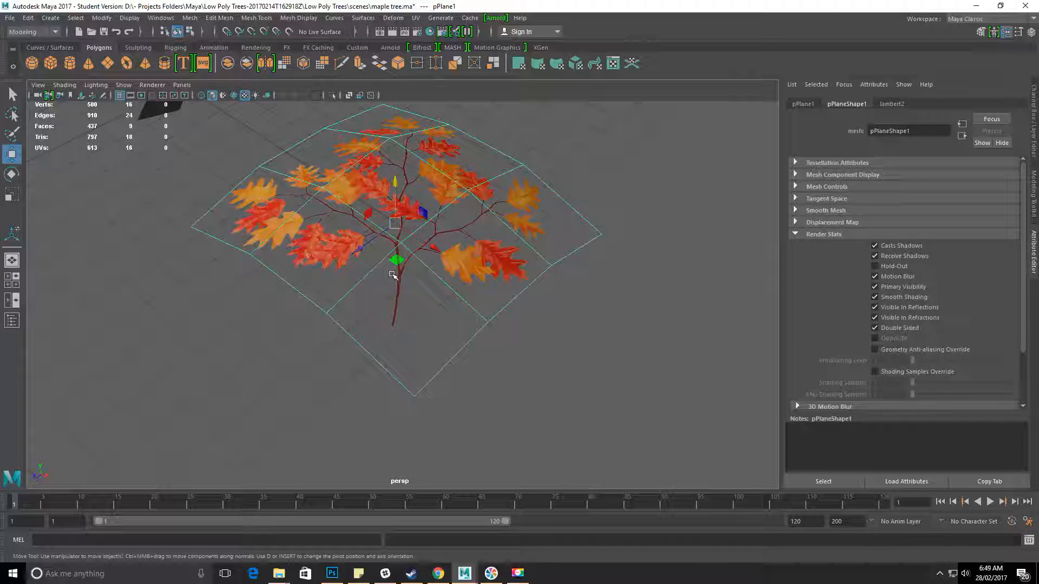
pyautogui.press('d')
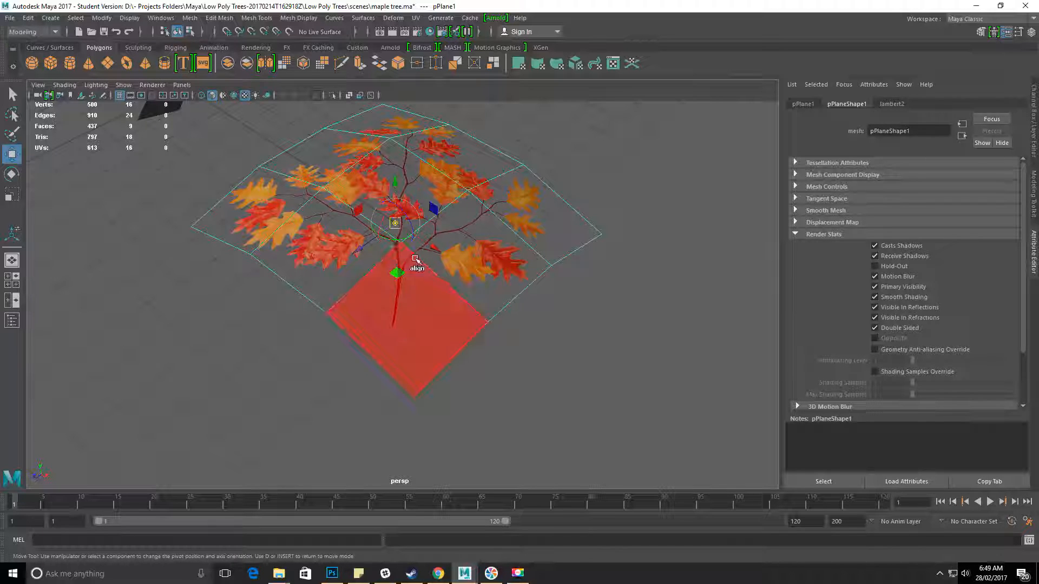
pyautogui.keyDown('alt'); pyautogui.moveTo(408, 229); pyautogui.dragTo(454, 314); pyautogui.keyUp('alt')
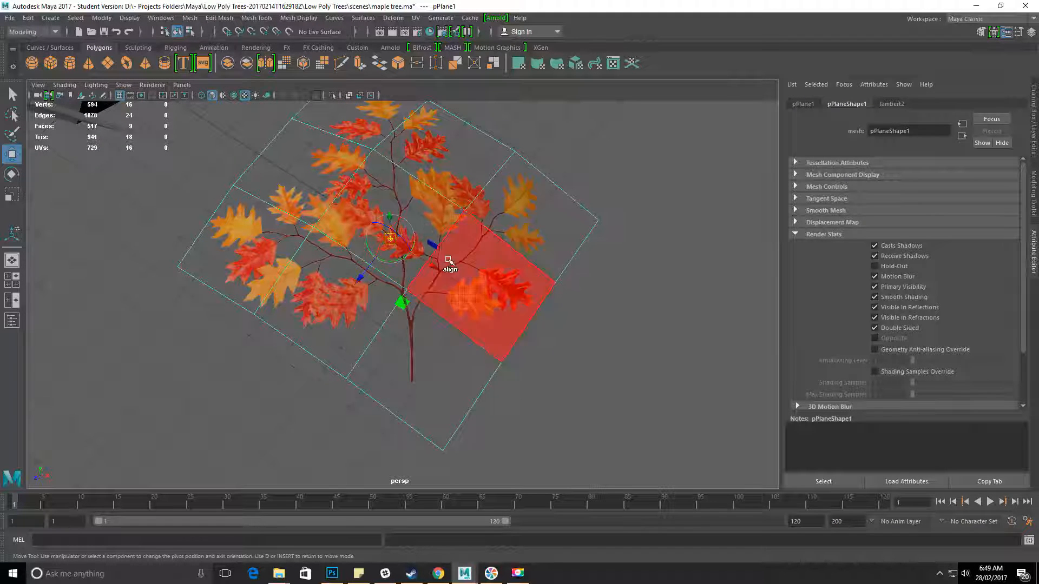
pyautogui.moveTo(434, 265); pyautogui.dragTo(398, 428)
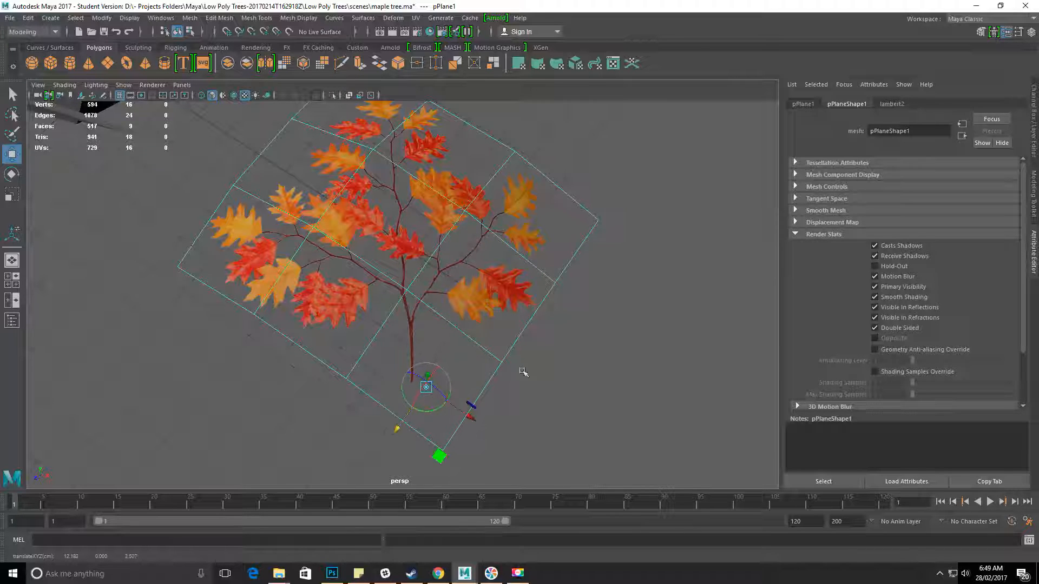
# Slide the leaf card's pivot horizontally until it lines up with the base of the branch stem.
pyautogui.moveTo(470, 413); pyautogui.dragTo(453, 403)
pyautogui.moveTo(374, 422); pyautogui.dragTo(382, 426)
pyautogui.keyDown('alt'); pyautogui.moveTo(398, 437); pyautogui.dragTo(546, 463, button='right'); pyautogui.keyUp('alt')
pyautogui.keyDown('alt'); pyautogui.moveTo(477, 471); pyautogui.dragTo(479, 339, button='middle'); pyautogui.keyUp('alt')
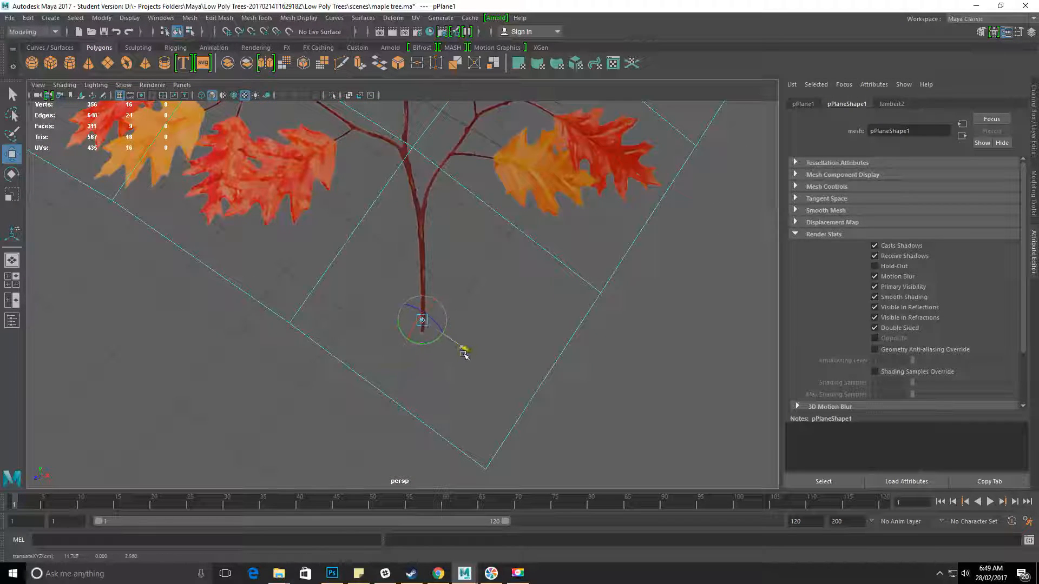
# Raise the pivot to the height of the stem's base on the curved leaf card and finish pivot editing.
pyautogui.keyDown('alt'); pyautogui.moveTo(392, 366); pyautogui.dragTo(417, 408); pyautogui.keyUp('alt')
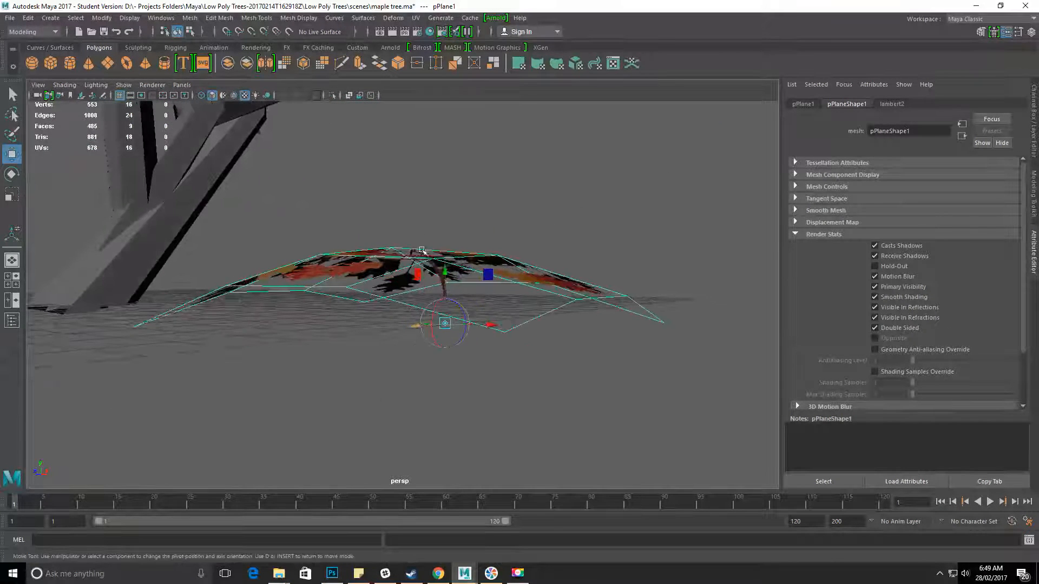
pyautogui.click(448, 275)
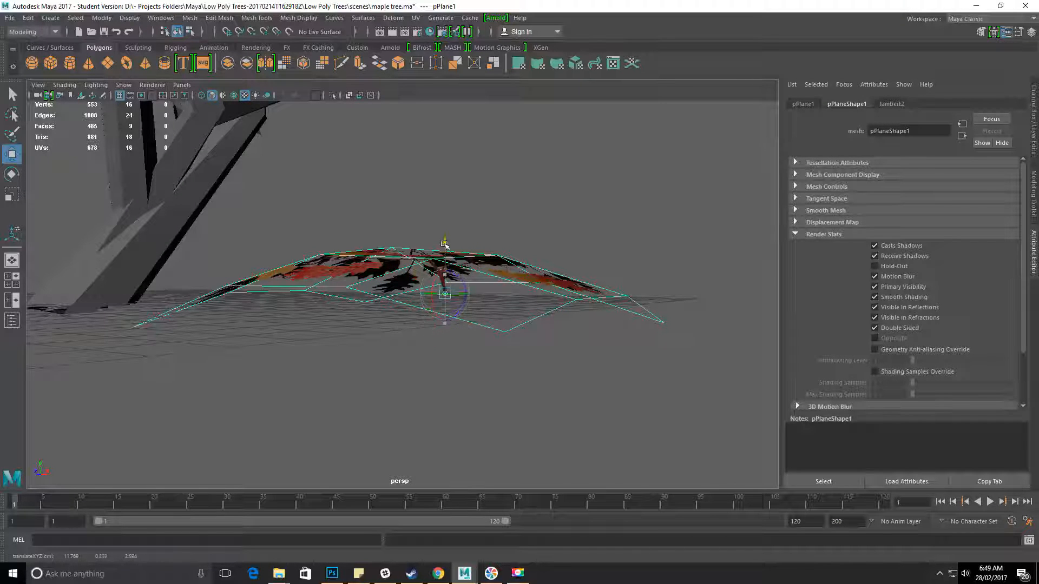
pyautogui.keyDown('alt'); pyautogui.moveTo(444, 240); pyautogui.dragTo(348, 223); pyautogui.keyUp('alt')
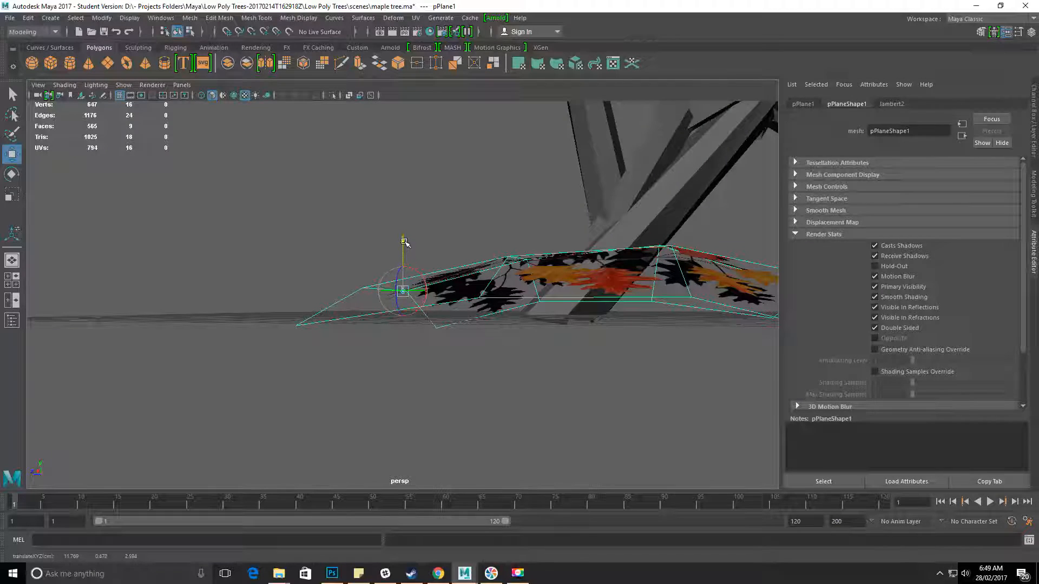
pyautogui.keyDown('alt'); pyautogui.moveTo(404, 243); pyautogui.dragTo(493, 289); pyautogui.keyUp('alt')
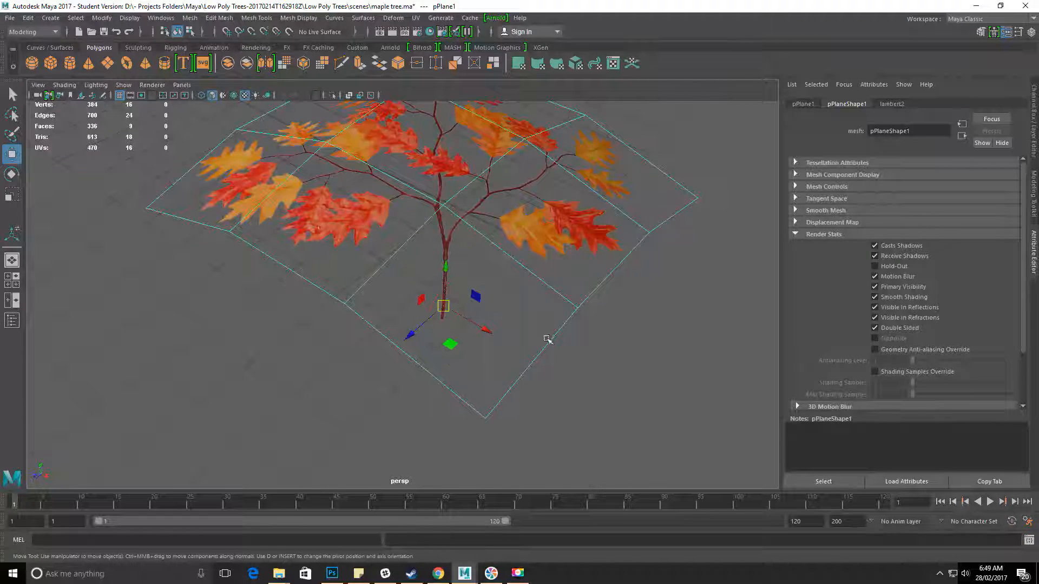
# Rotate the leaf card about its new pivot and turn on the wireframe overlay in the shaded view.
pyautogui.keyDown('alt'); pyautogui.moveTo(624, 325); pyautogui.dragTo(488, 313); pyautogui.keyUp('alt')
pyautogui.press('e')
pyautogui.moveTo(441, 286); pyautogui.dragTo(348, 384)
pyautogui.press('w')
pyautogui.keyDown('alt'); pyautogui.moveTo(422, 348); pyautogui.dragTo(403, 367); pyautogui.keyUp('alt')
pyautogui.keyDown('alt'); pyautogui.moveTo(403, 367); pyautogui.dragTo(350, 355, button='middle'); pyautogui.keyUp('alt')
pyautogui.keyDown('alt'); pyautogui.moveTo(351, 355); pyautogui.dragTo(424, 309); pyautogui.keyUp('alt')
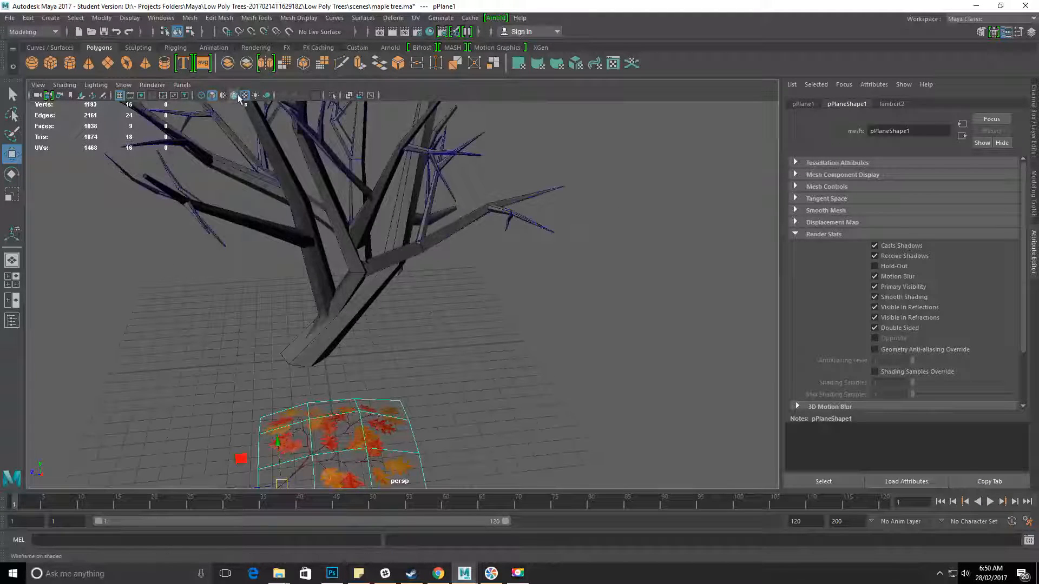
pyautogui.keyDown('alt'); pyautogui.moveTo(480, 252); pyautogui.dragTo(424, 248); pyautogui.keyUp('alt')
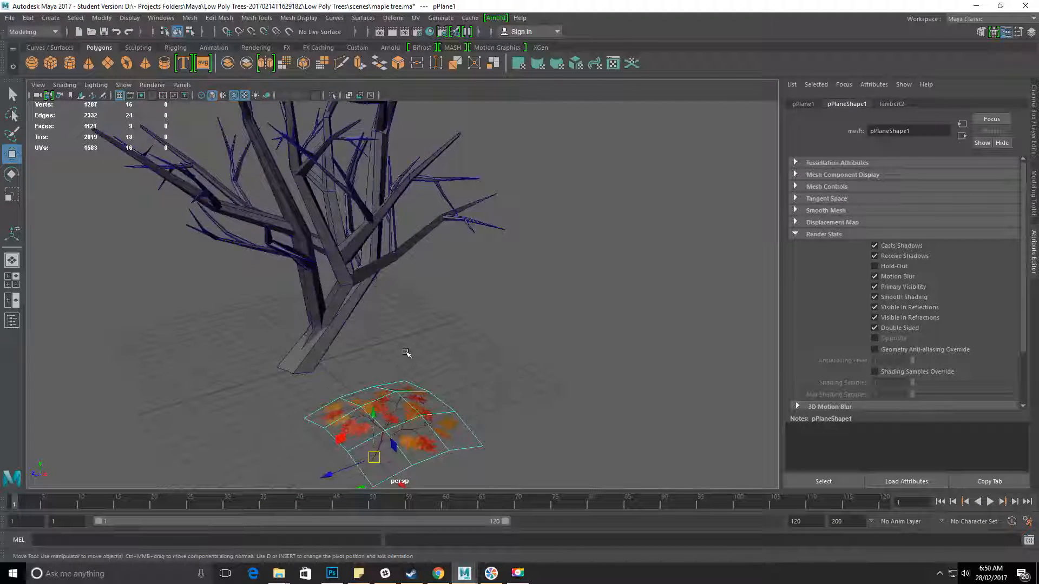
# Move the leaf card onto a lower outer branch and rotate it to point outward along the branch.
pyautogui.moveTo(375, 456); pyautogui.dragTo(502, 228)
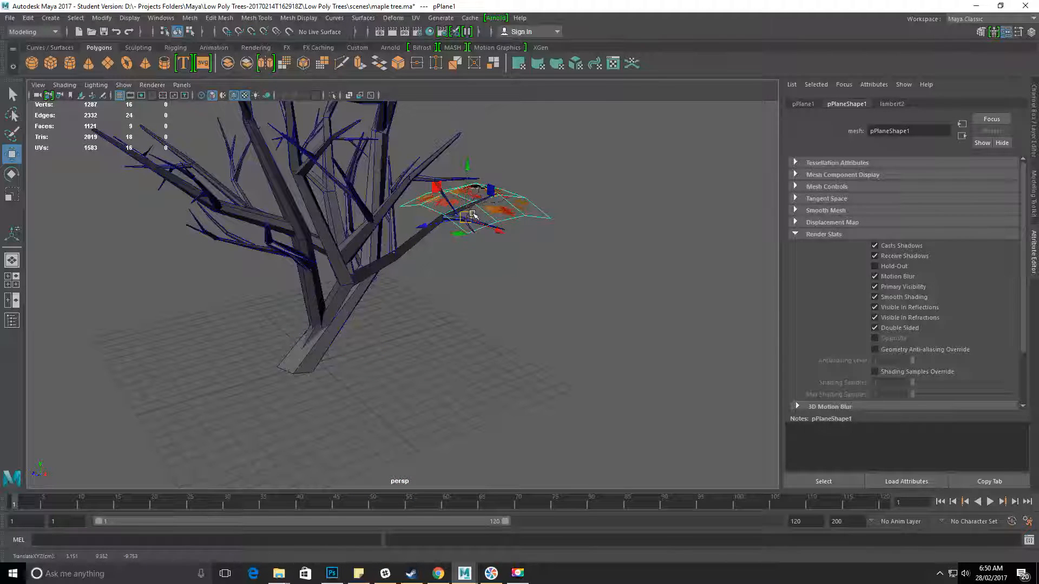
pyautogui.press('e')
pyautogui.moveTo(450, 229); pyautogui.dragTo(424, 215)
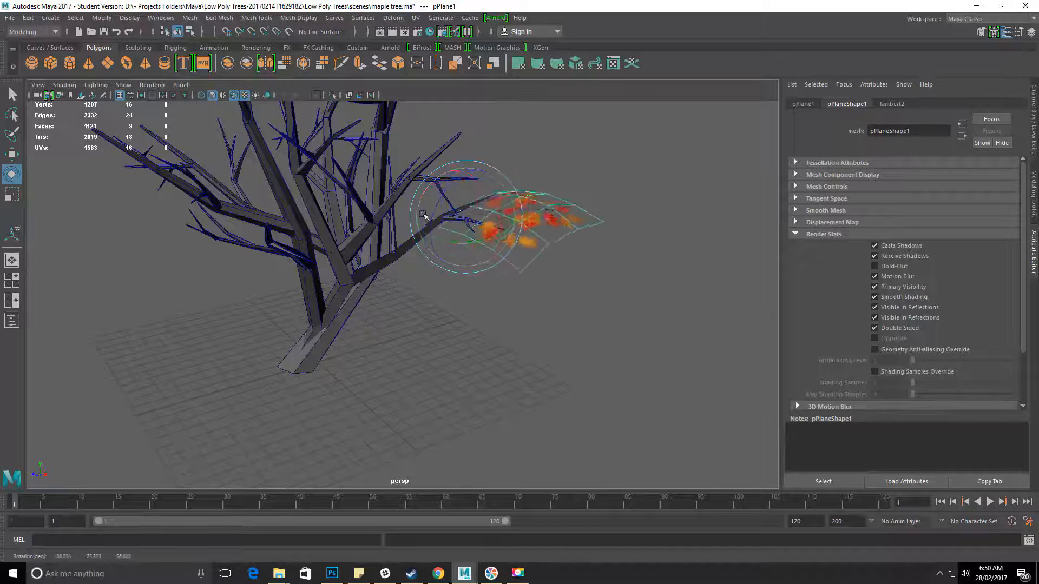
pyautogui.keyDown('alt'); pyautogui.moveTo(494, 189); pyautogui.dragTo(367, 213); pyautogui.keyUp('alt')
pyautogui.keyDown('alt'); pyautogui.moveTo(367, 213); pyautogui.dragTo(477, 259, button='right'); pyautogui.keyUp('alt')
pyautogui.keyDown('alt'); pyautogui.moveTo(477, 259); pyautogui.dragTo(432, 264, button='middle'); pyautogui.keyUp('alt')
pyautogui.keyDown('alt'); pyautogui.moveTo(432, 264); pyautogui.dragTo(242, 289); pyautogui.keyUp('alt')
pyautogui.keyDown('alt'); pyautogui.moveTo(162, 282); pyautogui.dragTo(253, 279); pyautogui.keyUp('alt')
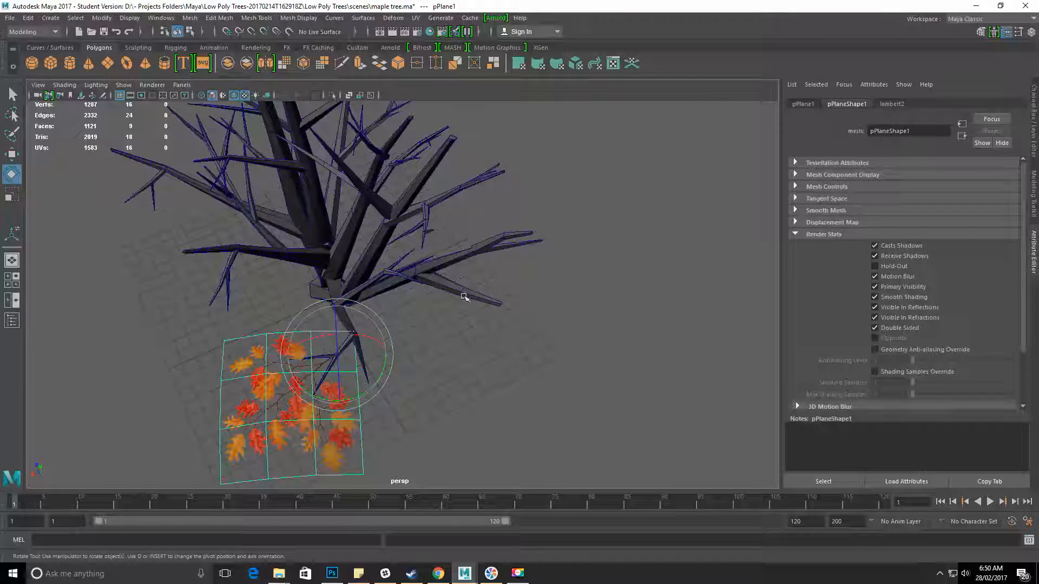
pyautogui.keyDown('alt'); pyautogui.moveTo(485, 304); pyautogui.dragTo(387, 279); pyautogui.keyUp('alt')
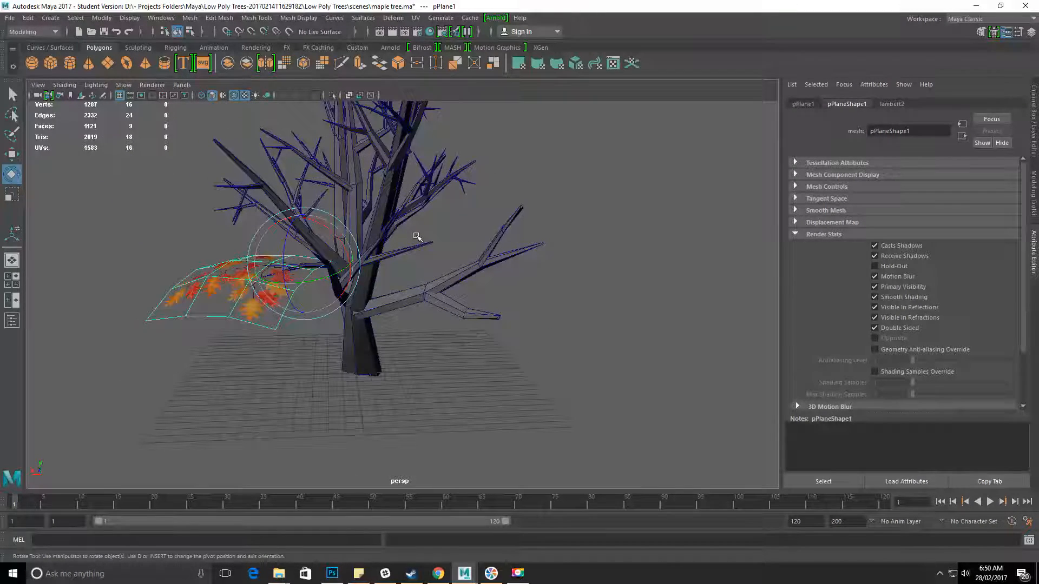
# Rescale the leaf card, then duplicate it and shift the copy along the branch.
pyautogui.press('r')
pyautogui.moveTo(302, 268); pyautogui.dragTo(399, 297)
pyautogui.hotkey('ctrl', 'd')
pyautogui.press('w')
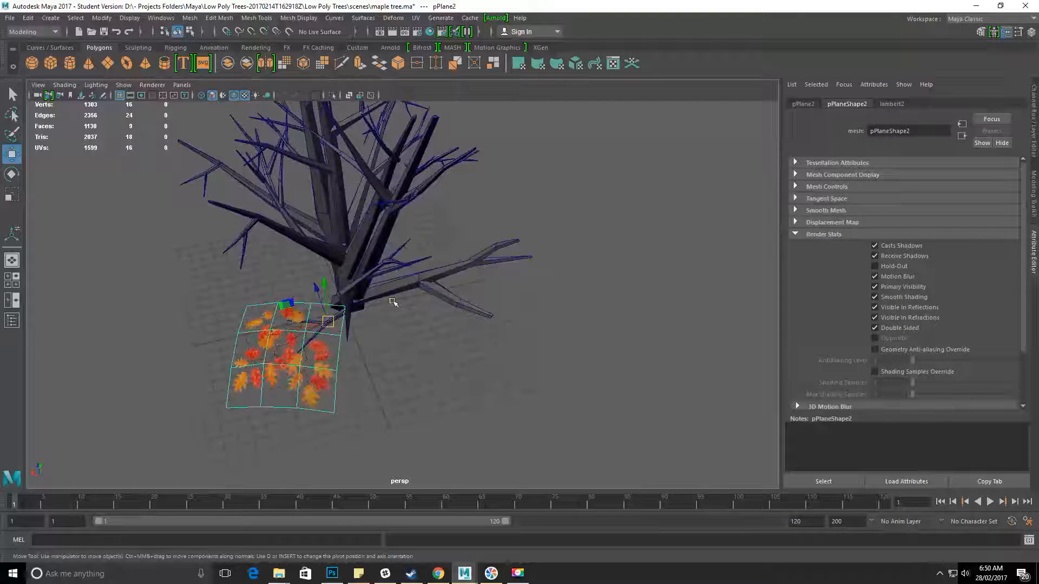
pyautogui.moveTo(331, 327); pyautogui.dragTo(300, 324)
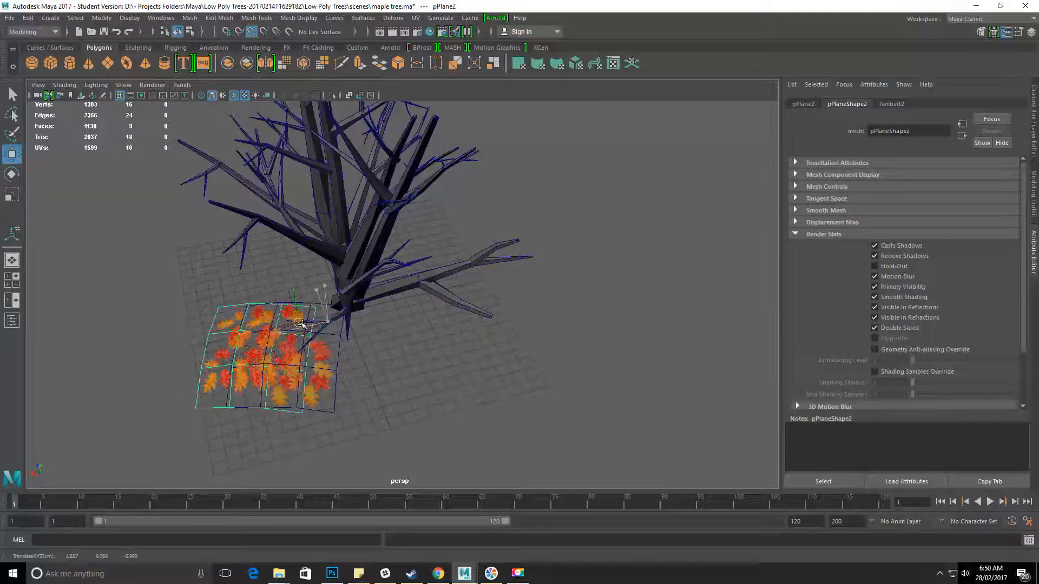
# Rotate the duplicated leaf card to a different angle from the original.
pyautogui.press('e')
pyautogui.moveTo(257, 293); pyautogui.dragTo(288, 255)
pyautogui.scroll(3, 346, 298)
pyautogui.keyDown('alt'); pyautogui.moveTo(363, 314); pyautogui.dragTo(368, 340, button='middle'); pyautogui.keyUp('alt')
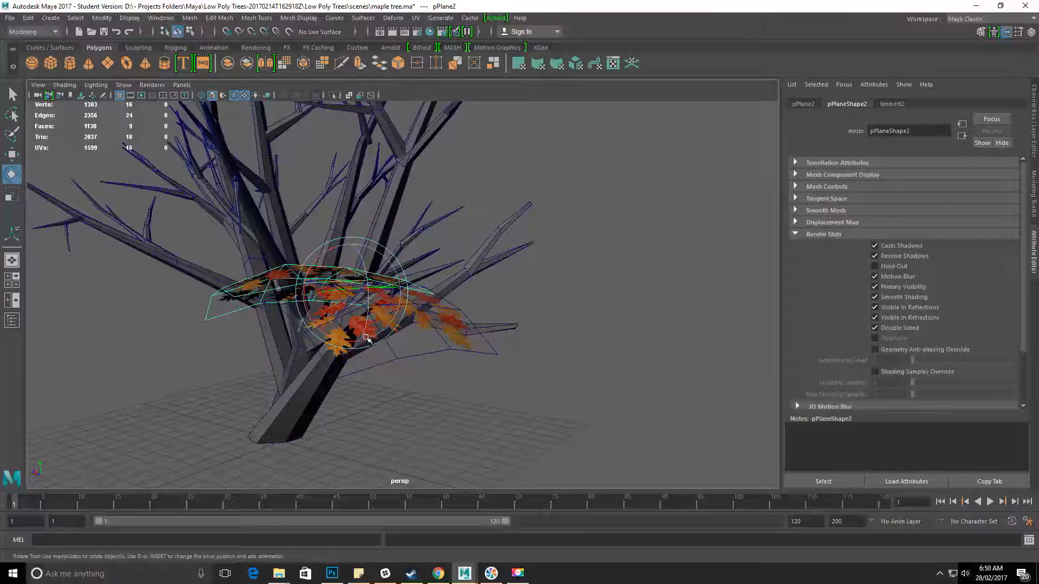
# Add the original leaf card to the selection, tilt both cards slightly together, and deselect them.
pyautogui.press('r')
pyautogui.keyDown('shift'); pyautogui.click(392, 332); pyautogui.keyUp('shift')
pyautogui.press('e')
pyautogui.moveTo(400, 280); pyautogui.dragTo(401, 288)
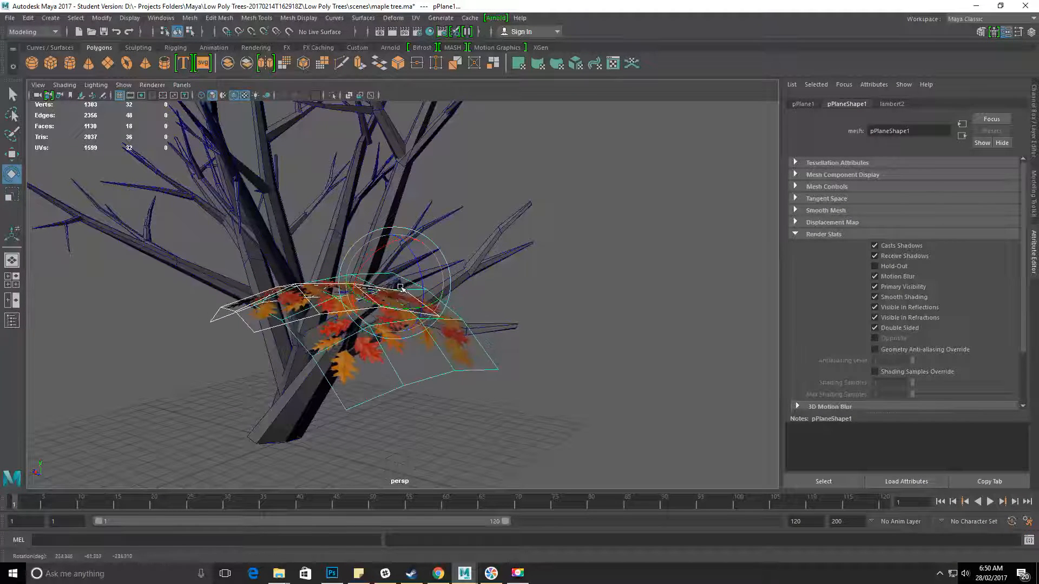
pyautogui.click(555, 386)
pyautogui.keyDown('alt'); pyautogui.moveTo(554, 385); pyautogui.dragTo(194, 293); pyautogui.keyUp('alt')
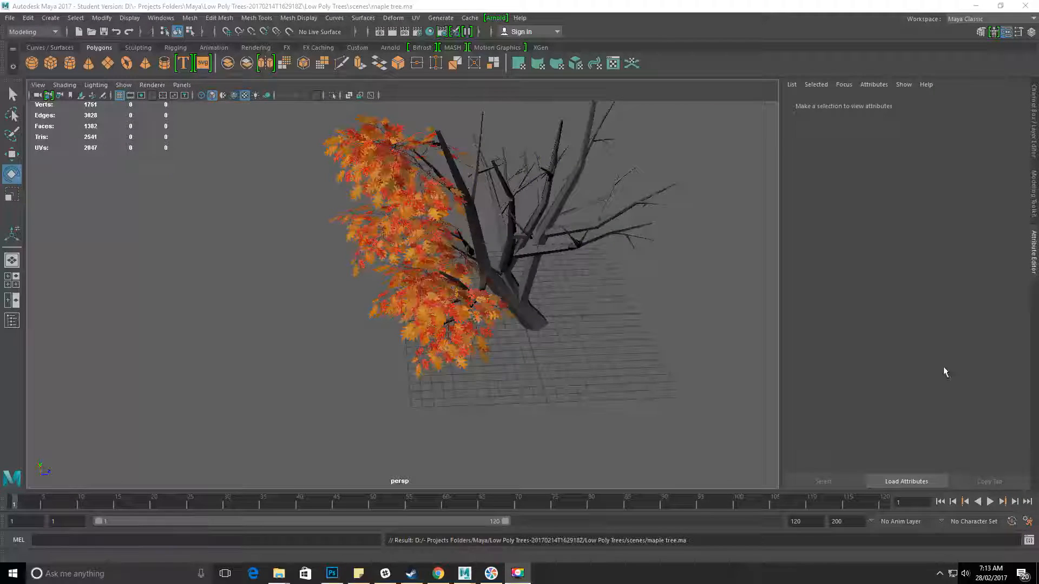
# Examine the leaf cards covering one side of the maple tree from several angles.
pyautogui.keyDown('alt'); pyautogui.moveTo(492, 324); pyautogui.dragTo(565, 272); pyautogui.keyUp('alt')
pyautogui.keyDown('alt'); pyautogui.moveTo(573, 308); pyautogui.dragTo(407, 300); pyautogui.keyUp('alt')
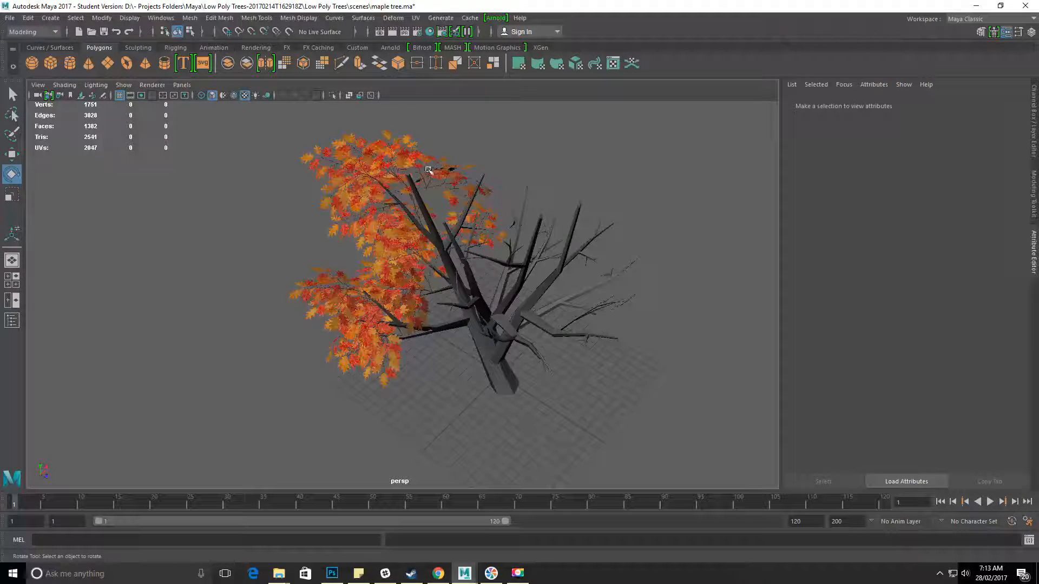
pyautogui.keyDown('alt'); pyautogui.moveTo(383, 174); pyautogui.dragTo(426, 179); pyautogui.keyUp('alt')
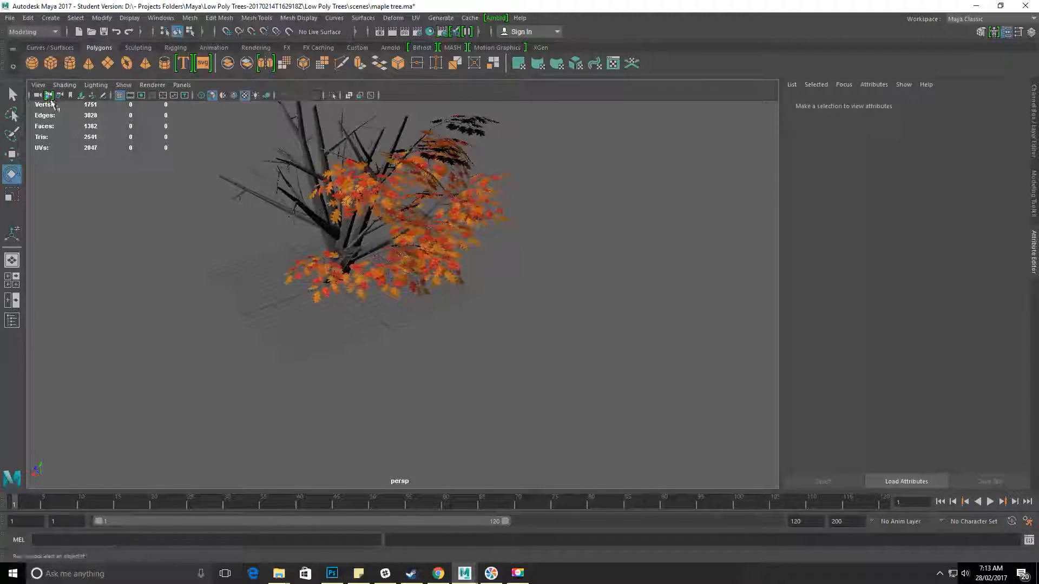
pyautogui.keyDown('alt'); pyautogui.moveTo(239, 232); pyautogui.dragTo(190, 229); pyautogui.keyUp('alt')
pyautogui.click(367, 266)
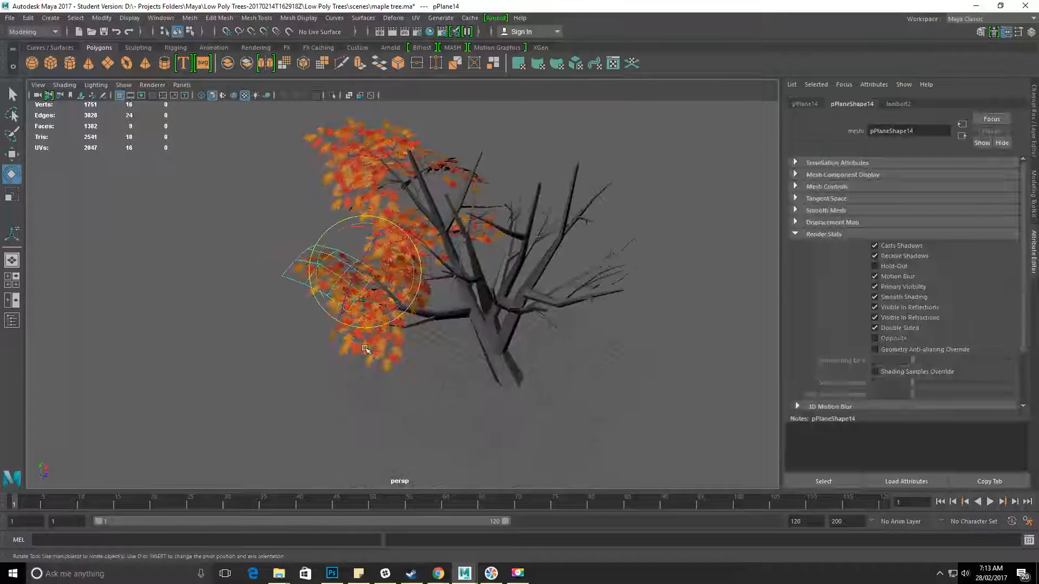
# Turn on the wireframe overlay, clear the selection, and examine how the leaf cards overlap along the branches.
pyautogui.click(233, 96)
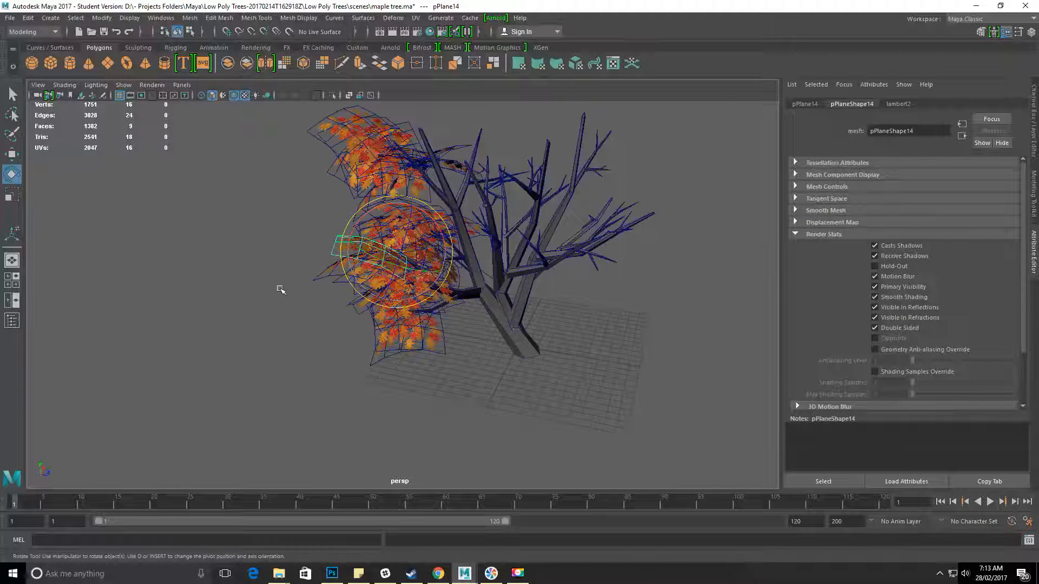
pyautogui.click(355, 395)
pyautogui.keyDown('alt'); pyautogui.moveTo(341, 239); pyautogui.dragTo(478, 215); pyautogui.keyUp('alt')
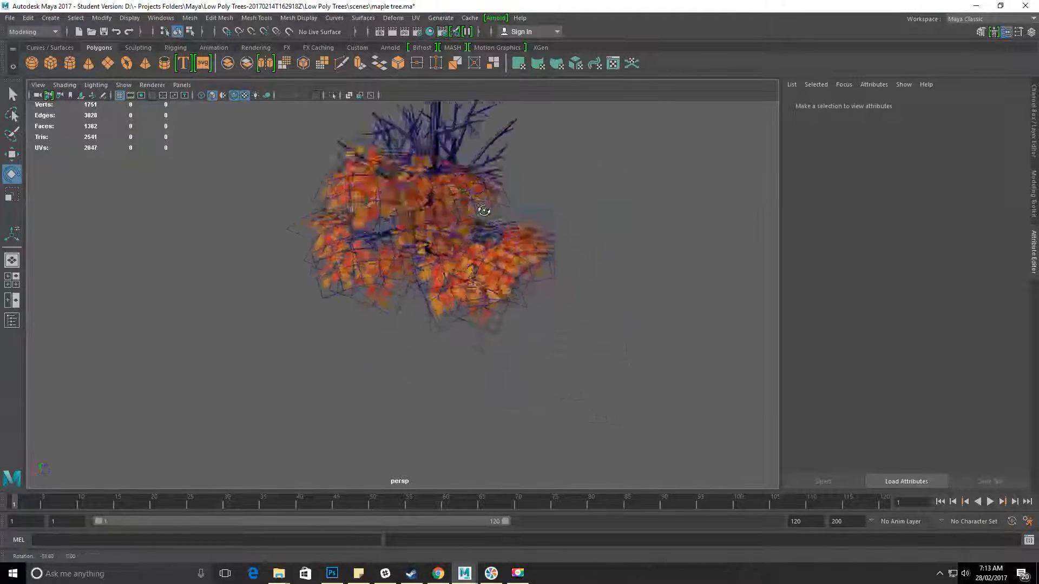
pyautogui.keyDown('alt'); pyautogui.moveTo(412, 187); pyautogui.dragTo(528, 269); pyautogui.keyUp('alt')
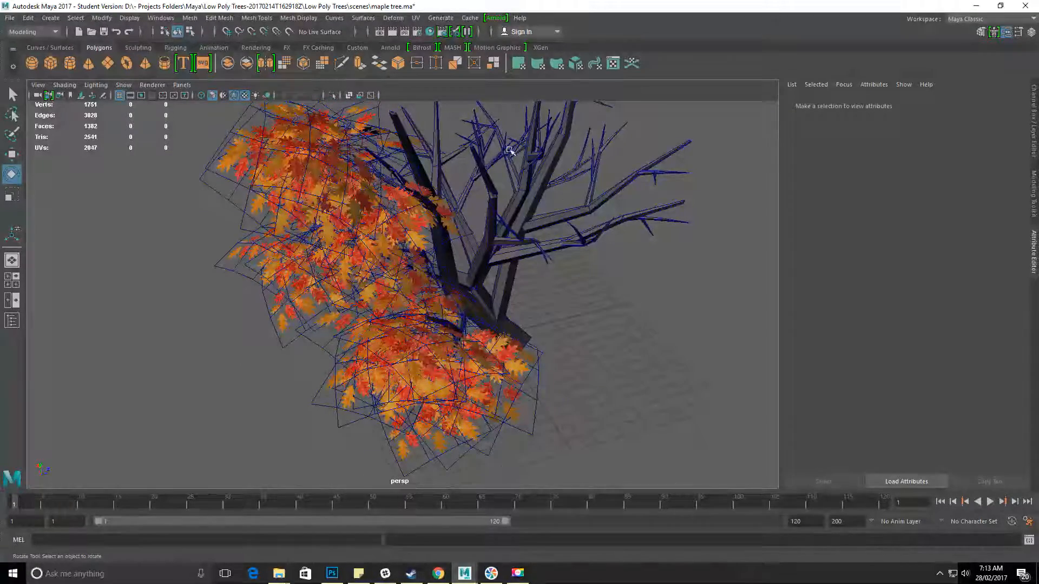
pyautogui.keyDown('alt'); pyautogui.moveTo(608, 208); pyautogui.dragTo(352, 338); pyautogui.keyUp('alt')
pyautogui.keyDown('alt'); pyautogui.moveTo(415, 281); pyautogui.dragTo(355, 253); pyautogui.keyUp('alt')
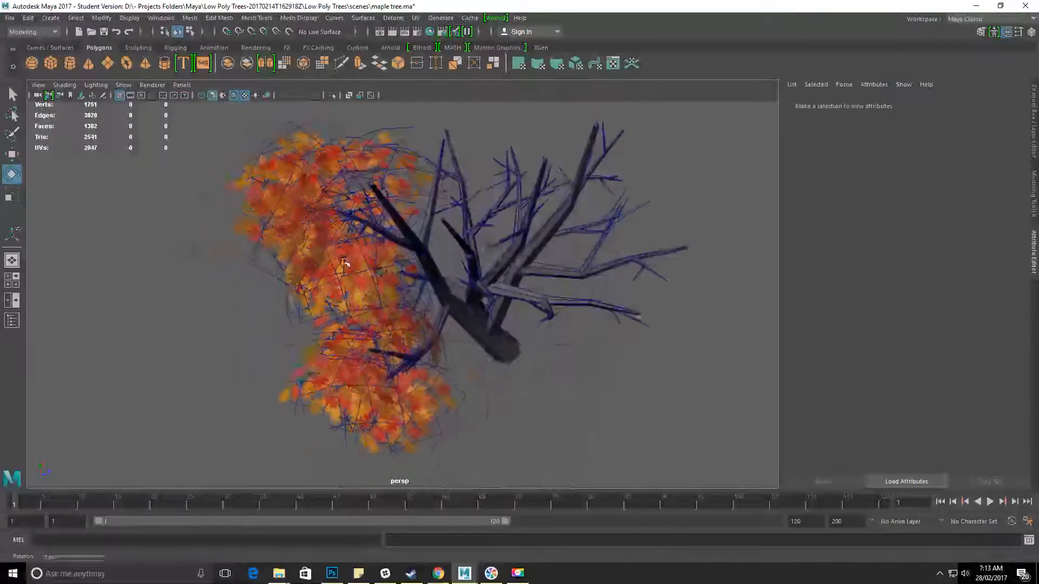
# Turn off the wireframe overlay and review the partly leafed tree from around its trunk.
pyautogui.click(235, 96)
pyautogui.moveTo(412, 227)
pyautogui.keyDown('alt'); pyautogui.mouseDown()
pyautogui.moveTo(423, 216)
pyautogui.moveTo(442, 231)
pyautogui.moveTo(422, 237)
pyautogui.mouseUp(); pyautogui.keyUp('alt')
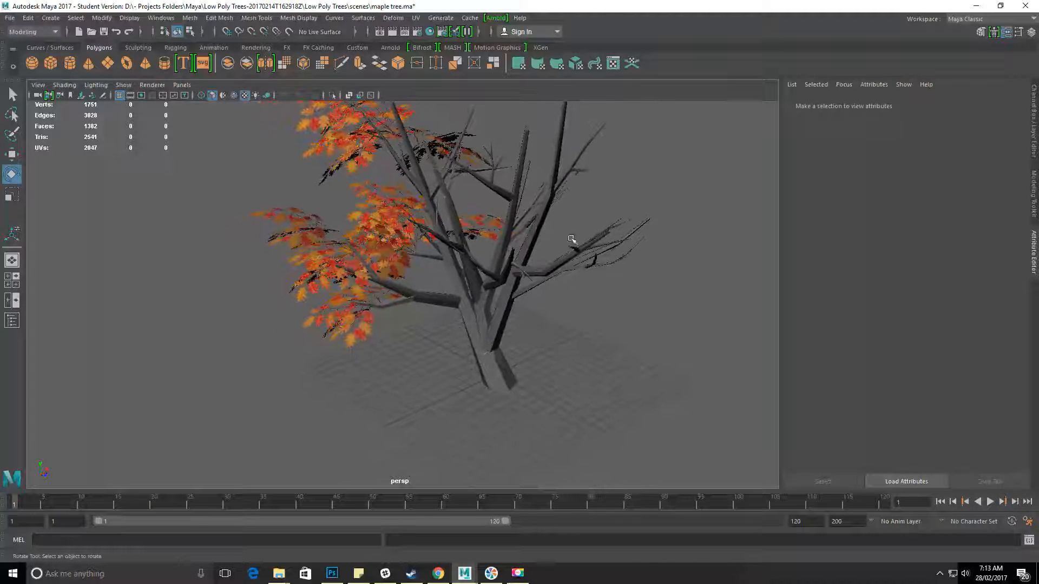
pyautogui.keyDown('alt'); pyautogui.moveTo(481, 354); pyautogui.dragTo(424, 272); pyautogui.keyUp('alt')
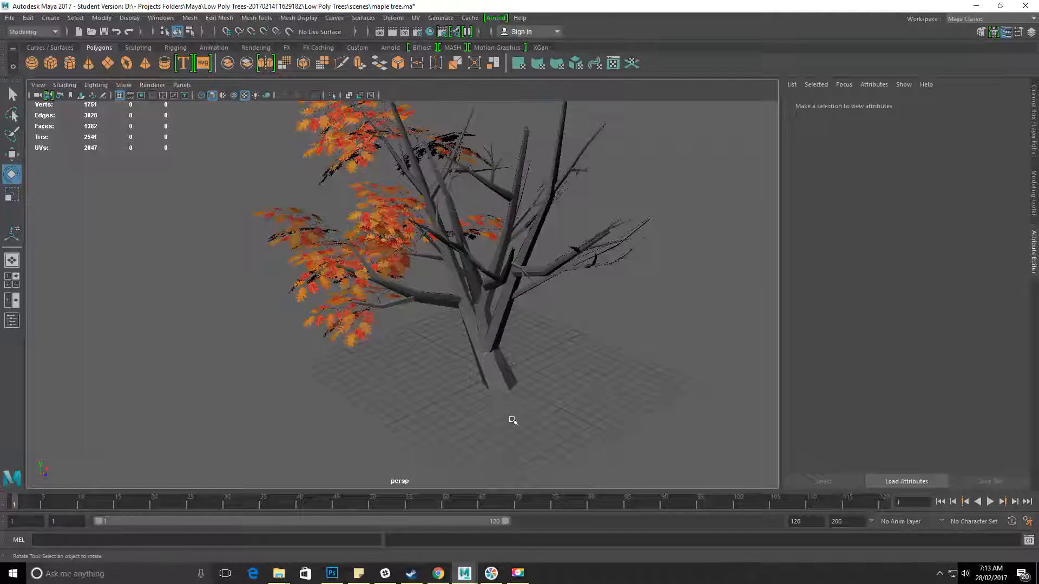
pyautogui.keyDown('alt'); pyautogui.moveTo(455, 326); pyautogui.dragTo(445, 348); pyautogui.keyUp('alt')
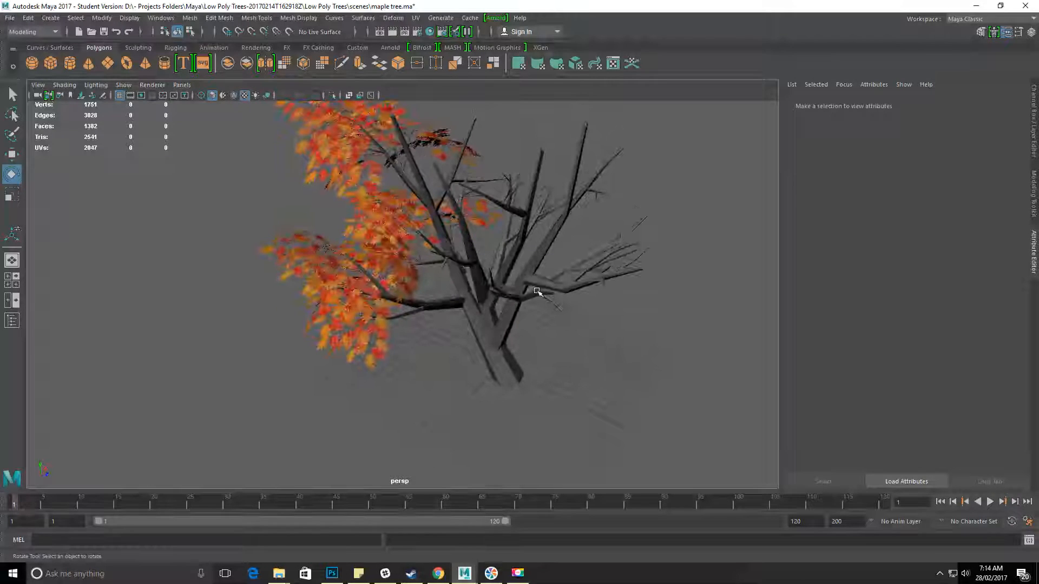